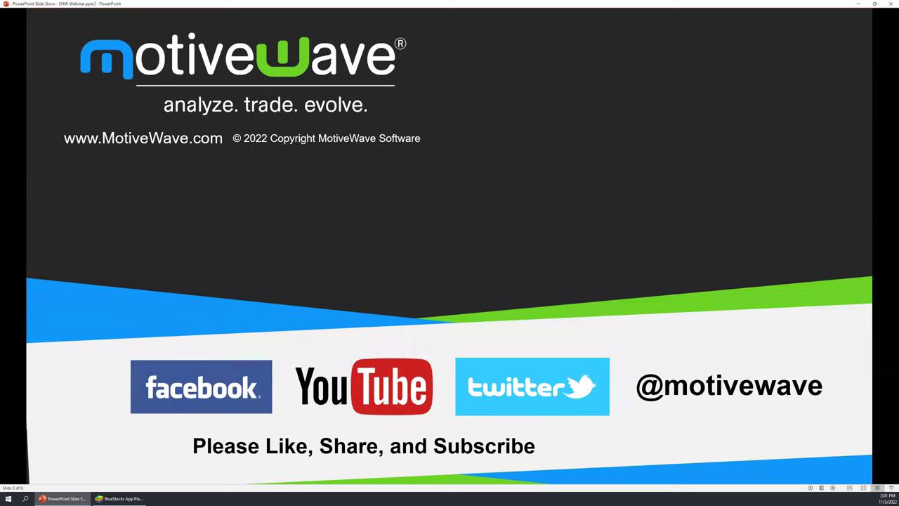
Advance the PowerPoint slide show one slide with the right arrow key.
{"action": "key", "text": "Right"}
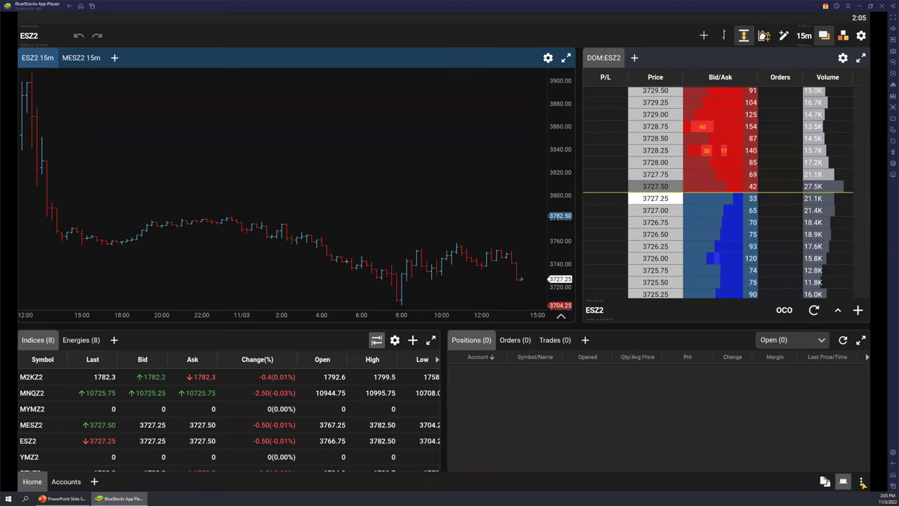
In General Preferences, keep the Tablet application layout, review the Dock settings, and close without applying.
{"action": "left_click", "coordinate": [862, 482]}
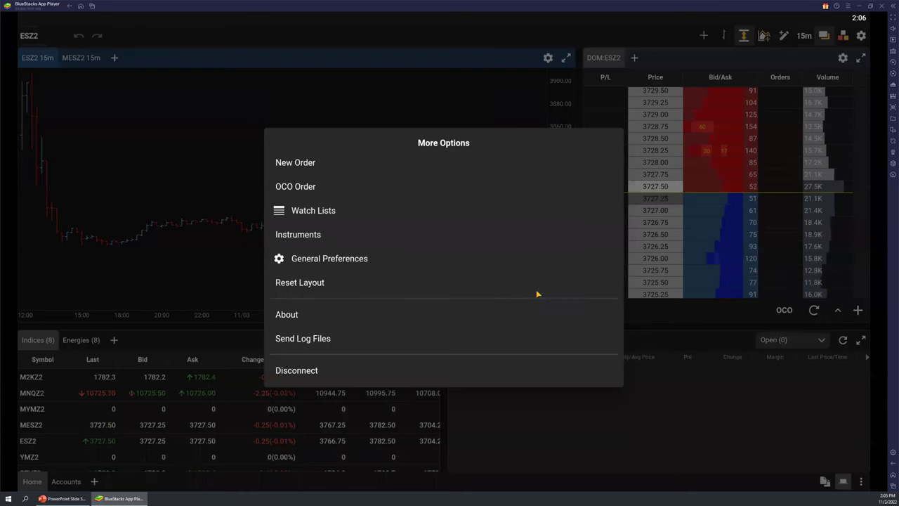
{"action": "left_click", "coordinate": [345, 261]}
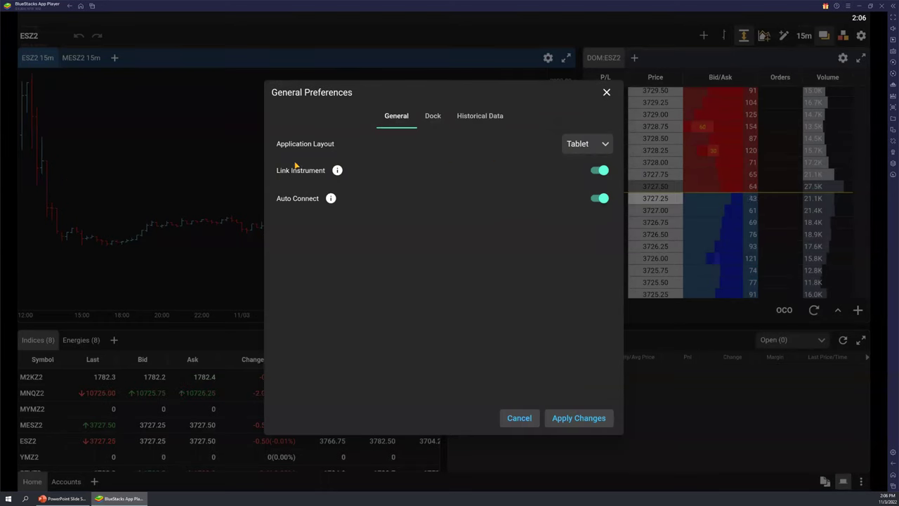
{"action": "left_click", "coordinate": [596, 145]}
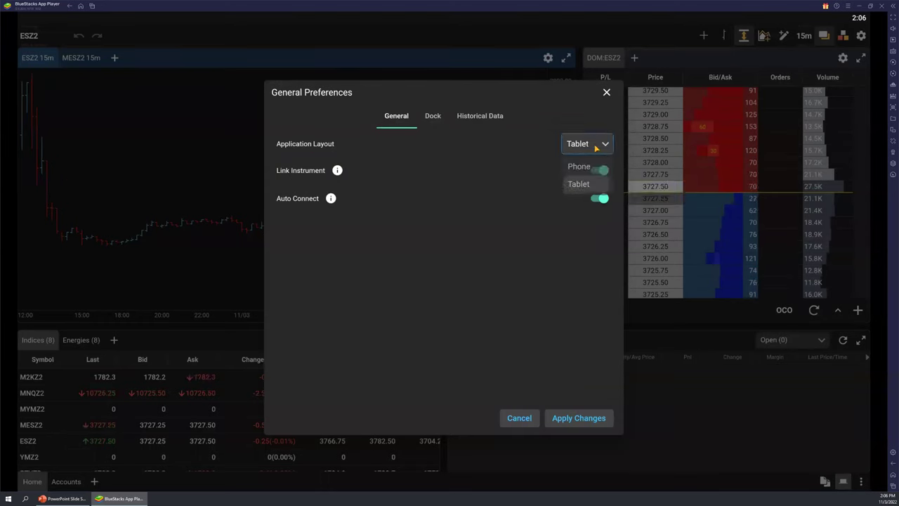
{"action": "left_click", "coordinate": [519, 158]}
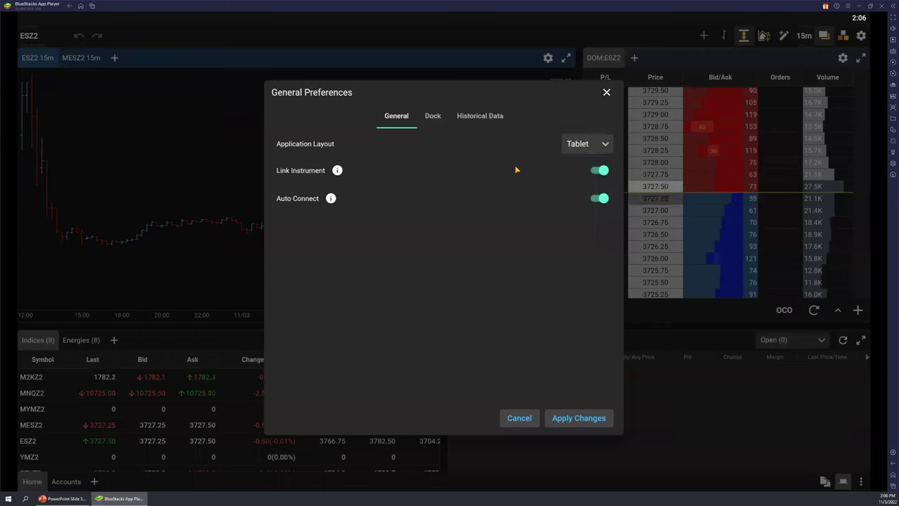
{"action": "left_click", "coordinate": [434, 118]}
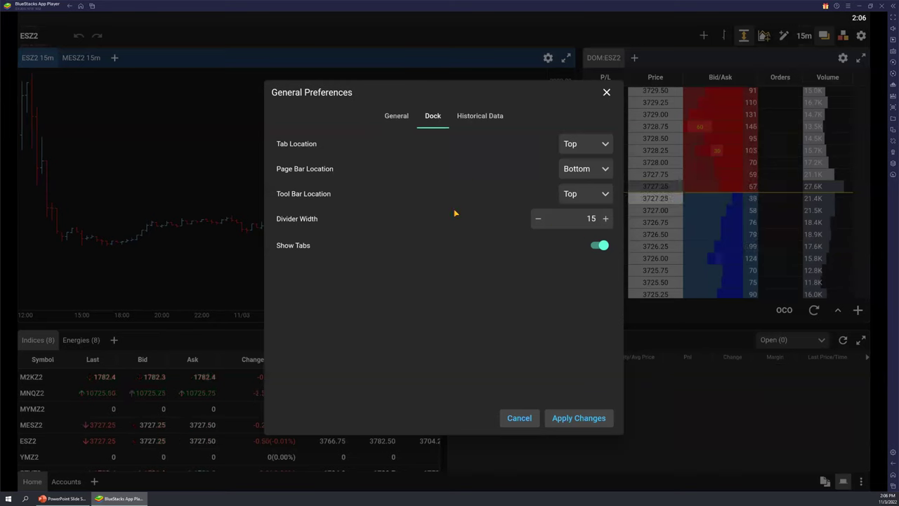
{"action": "left_click", "coordinate": [607, 92]}
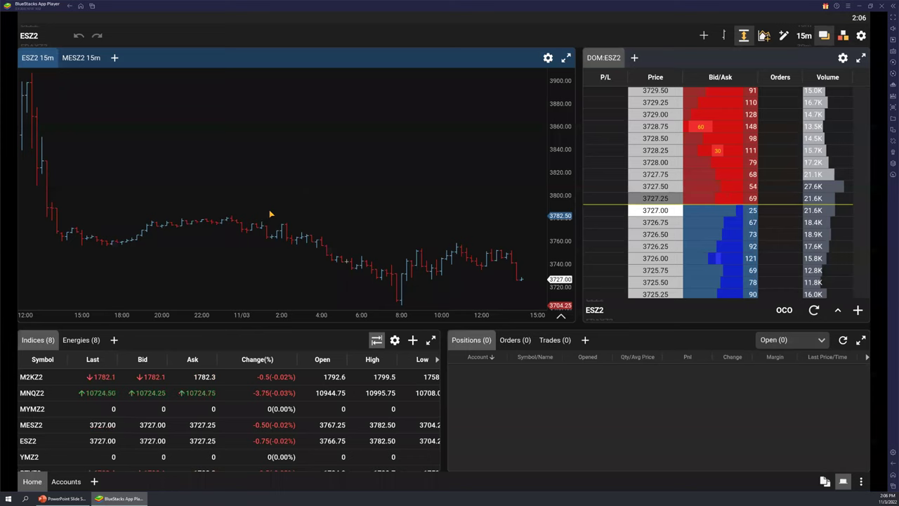
Show the add-panel types from the chart tab's +, then dismiss them.
{"action": "left_click", "coordinate": [115, 58]}
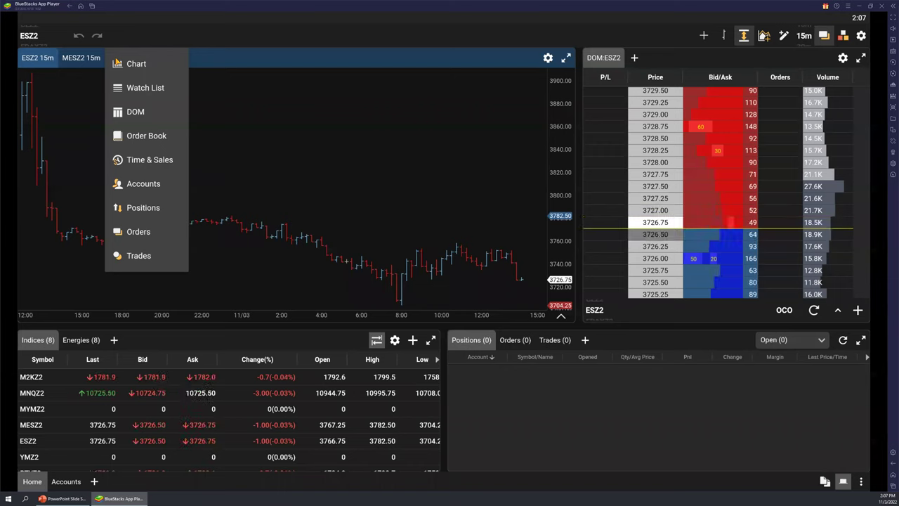
{"action": "left_click", "coordinate": [489, 92]}
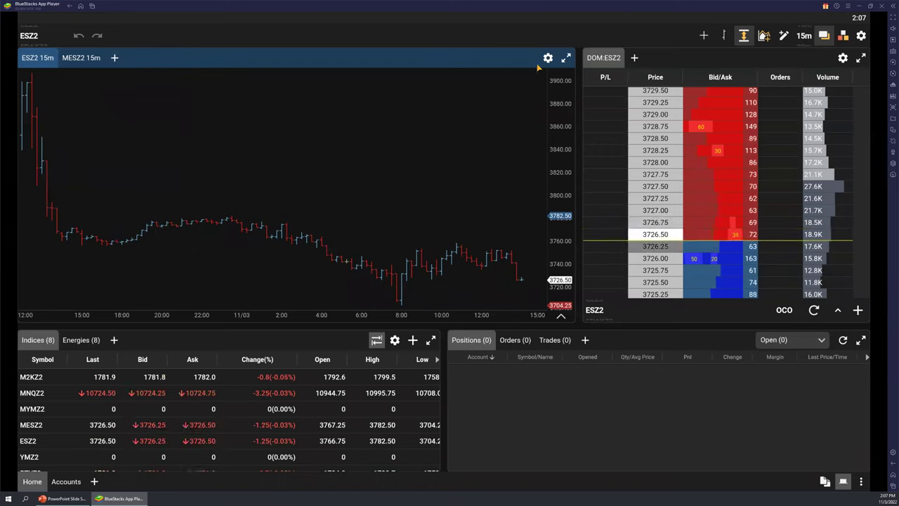
Open the ESZ2 chart's preferences and close them unchanged.
{"action": "left_click", "coordinate": [548, 59]}
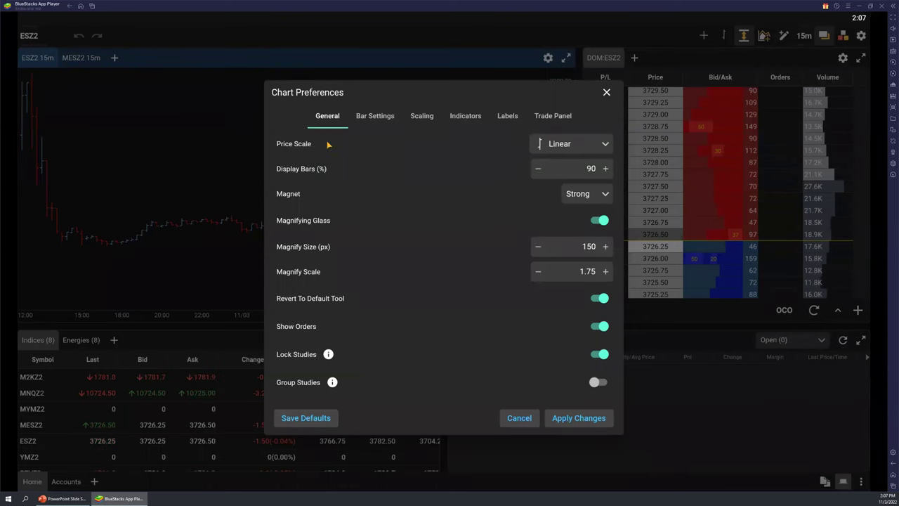
{"action": "left_click", "coordinate": [606, 93]}
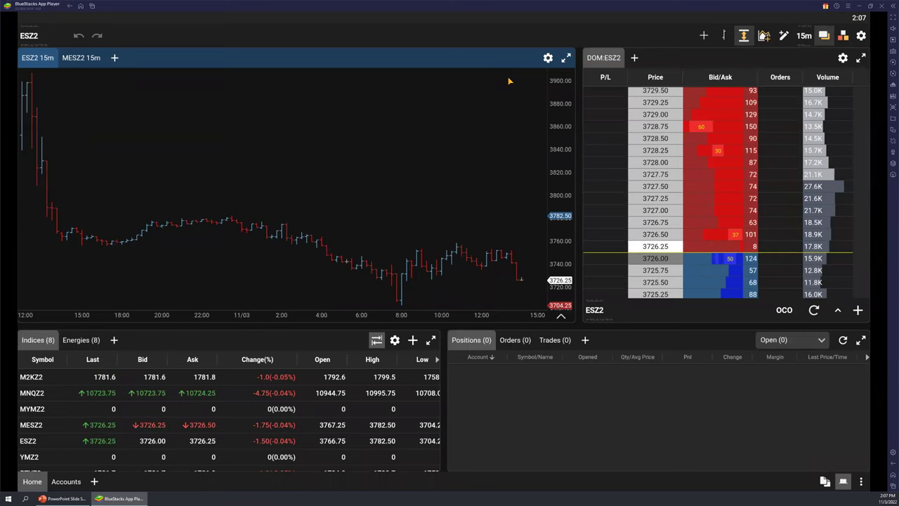
Maximize the ESZ2 15m chart, then restore it beside the DOM and watch list.
{"action": "left_click", "coordinate": [566, 60]}
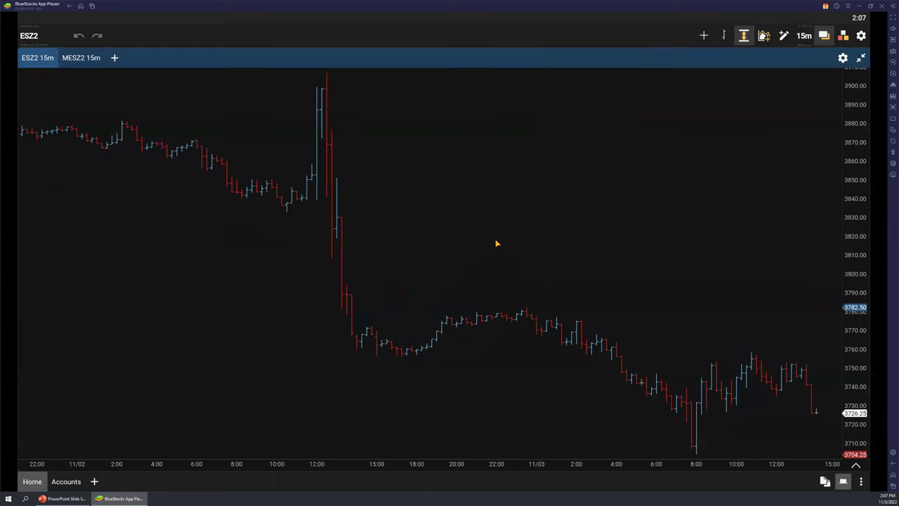
{"action": "left_click", "coordinate": [861, 59]}
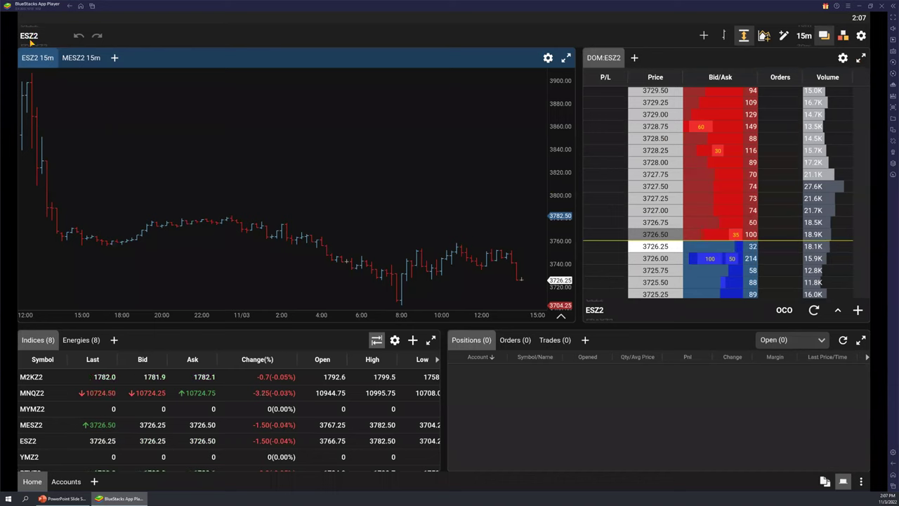
View favourite and recent contracts in Symbol Search, then close it keeping ESZ2.
{"action": "left_click", "coordinate": [30, 38]}
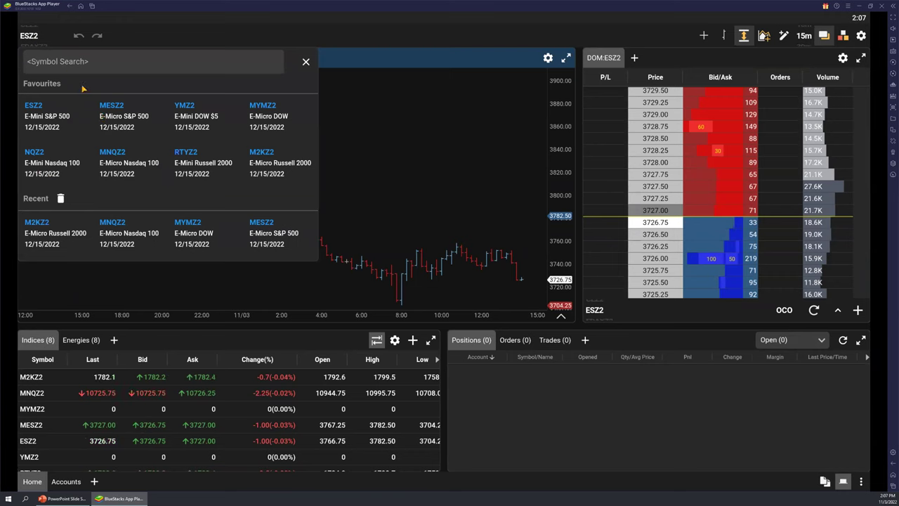
{"action": "left_click", "coordinate": [304, 62]}
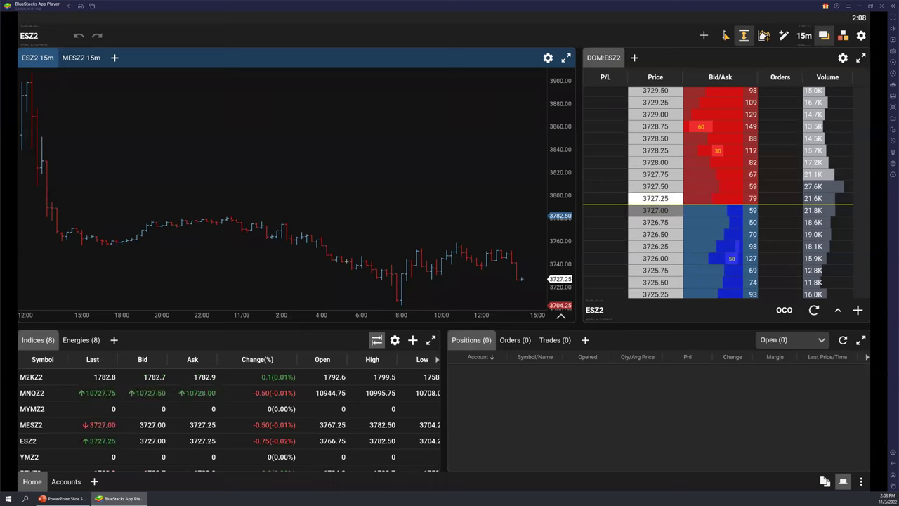
Open the chart style list and close it, leaving the chart as OHLC bars.
{"action": "left_click", "coordinate": [726, 35]}
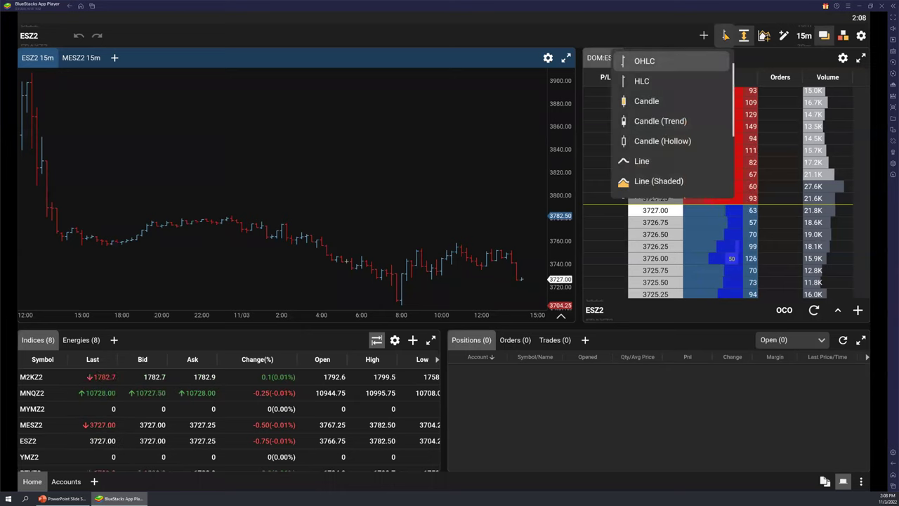
{"action": "left_click", "coordinate": [725, 36]}
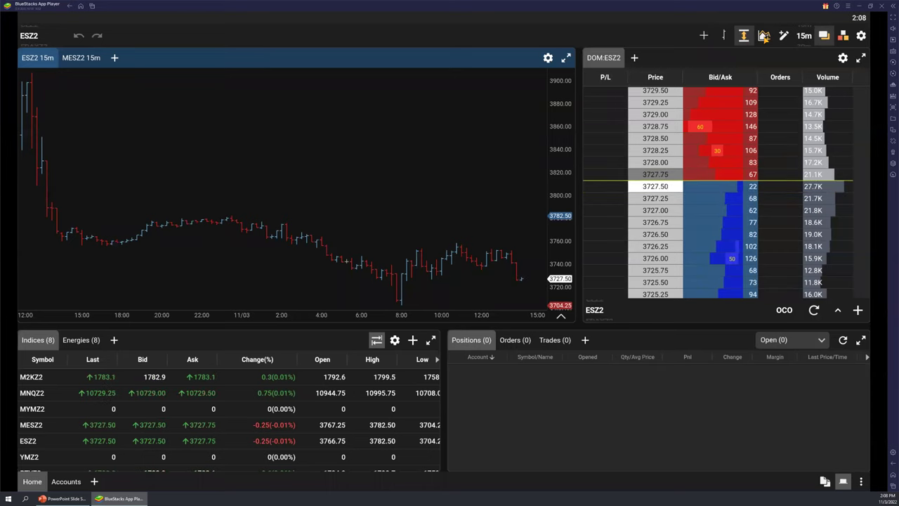
Browse the Bill Williams and Chande study groups, then bring up the drawing-tools palette.
{"action": "left_click", "coordinate": [764, 37]}
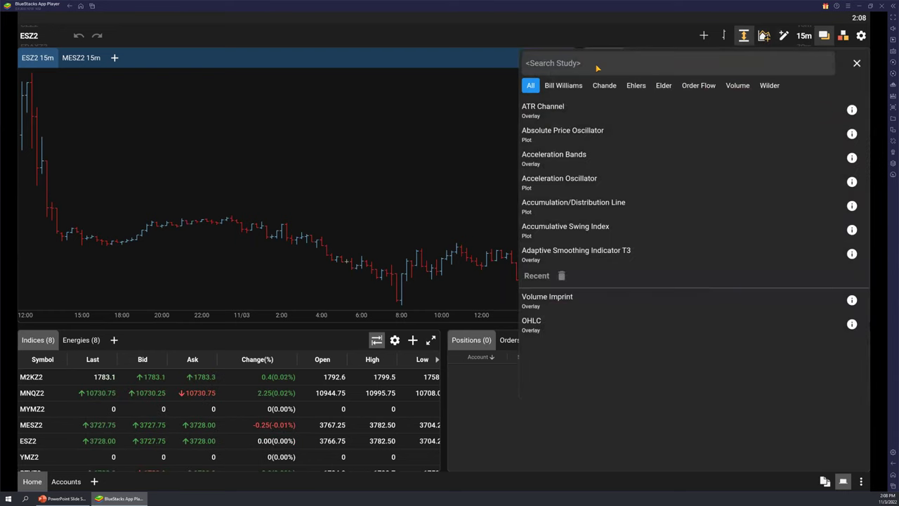
{"action": "left_click", "coordinate": [565, 85]}
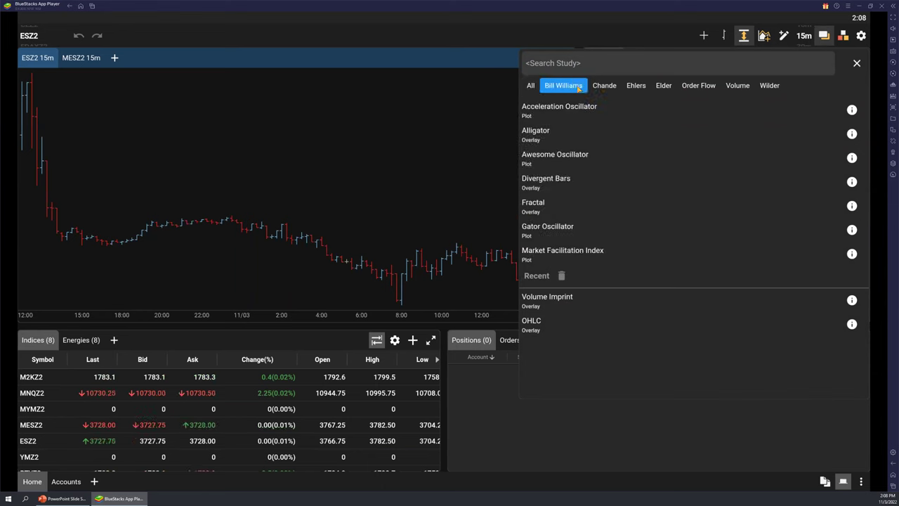
{"action": "left_click", "coordinate": [604, 86]}
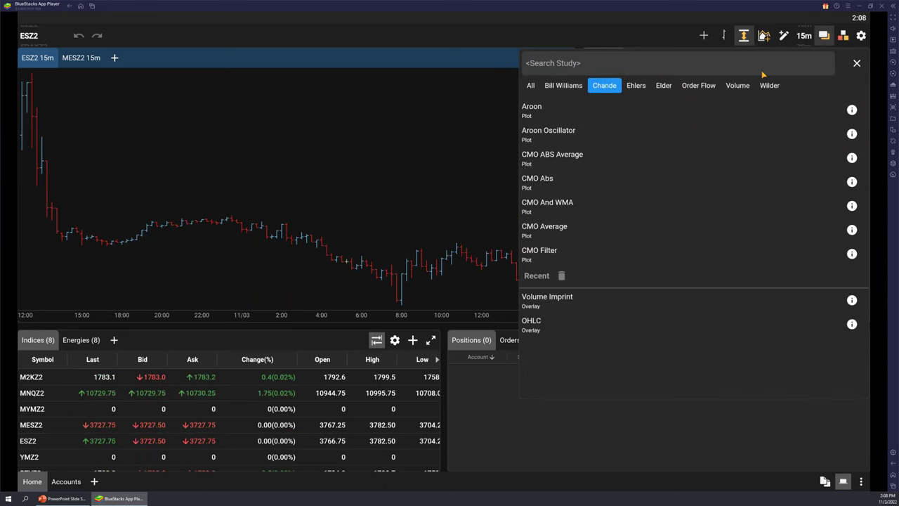
{"action": "left_click", "coordinate": [857, 64]}
{"action": "left_click", "coordinate": [784, 36]}
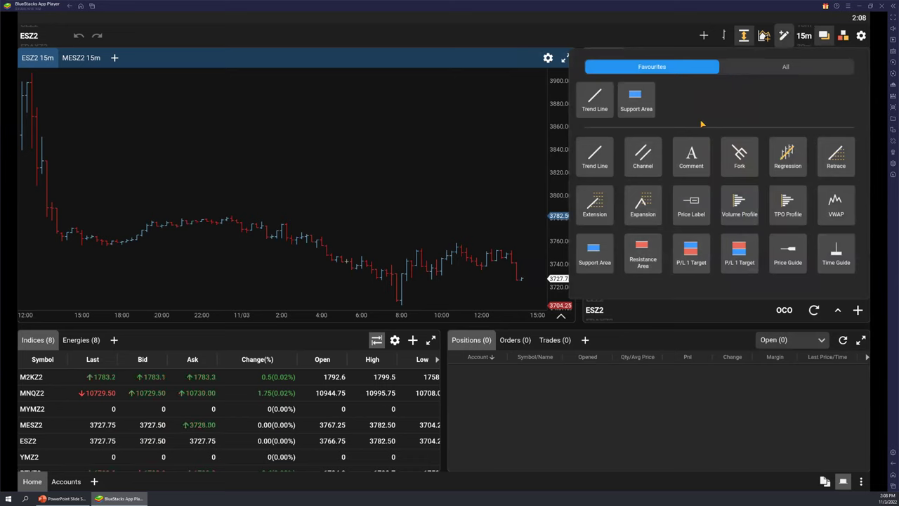
Scroll through all drawing tools by category, then close the palette to reveal the DOM ladder.
{"action": "left_click", "coordinate": [790, 70]}
{"action": "left_click_drag", "start_coordinate": [772, 125], "coordinate": [725, 123]}
{"action": "scroll", "coordinate": [718, 119], "scroll_direction": "down", "scroll_amount": 2}
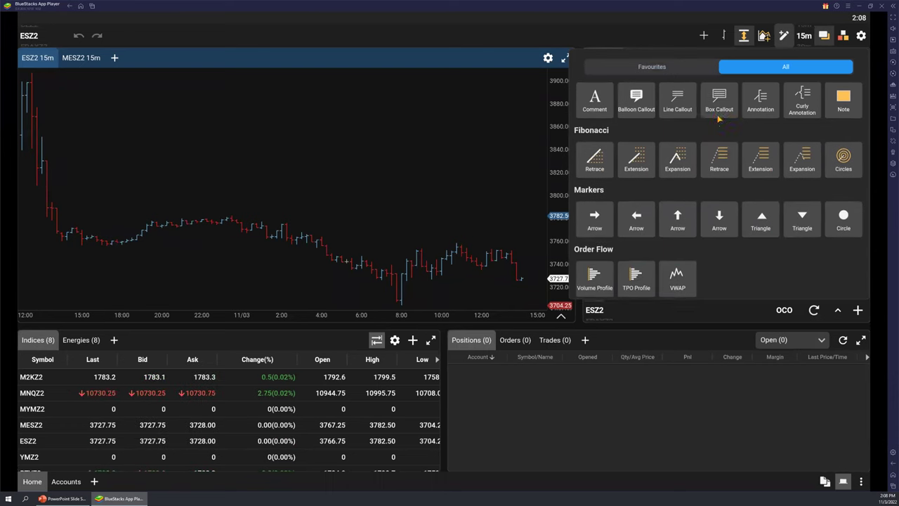
{"action": "scroll", "coordinate": [773, 141], "scroll_direction": "down", "scroll_amount": 1}
{"action": "scroll", "coordinate": [815, 161], "scroll_direction": "right", "scroll_amount": 3}
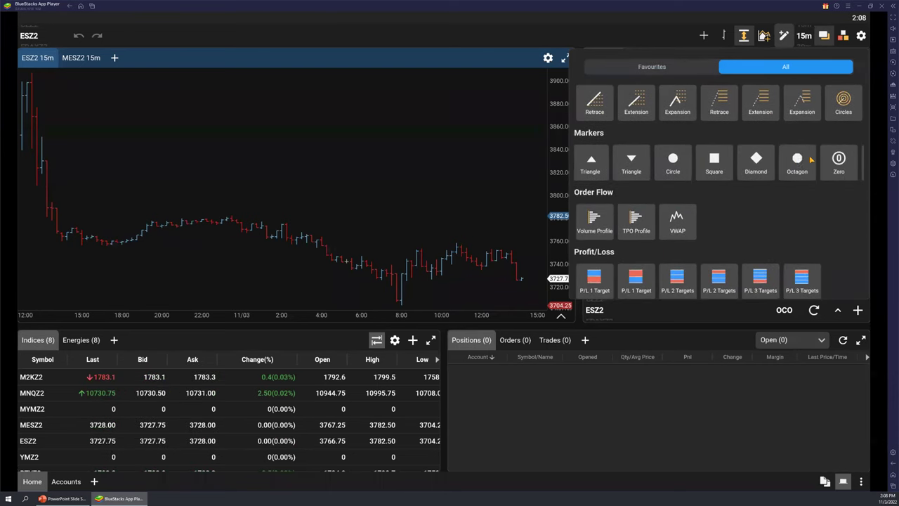
{"action": "scroll", "coordinate": [815, 161], "scroll_direction": "right", "scroll_amount": 3}
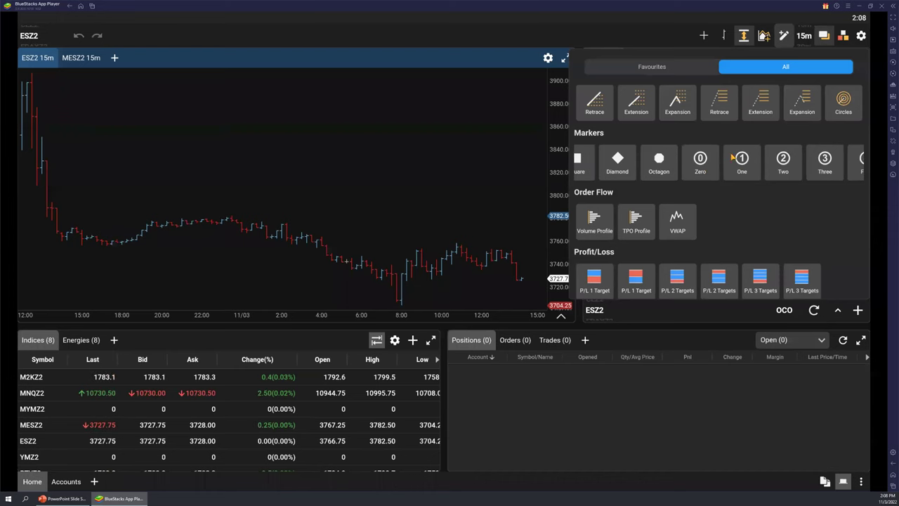
{"action": "left_click", "coordinate": [671, 34]}
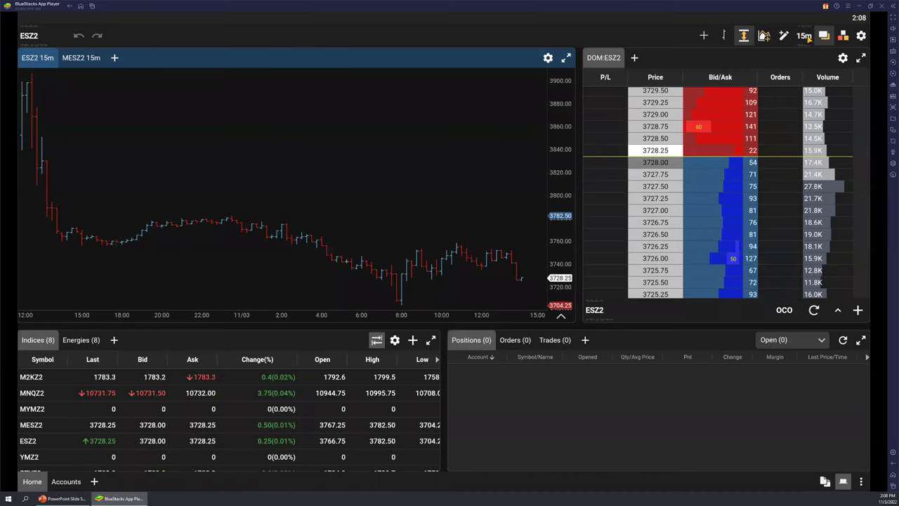
{"action": "left_click", "coordinate": [804, 35]}
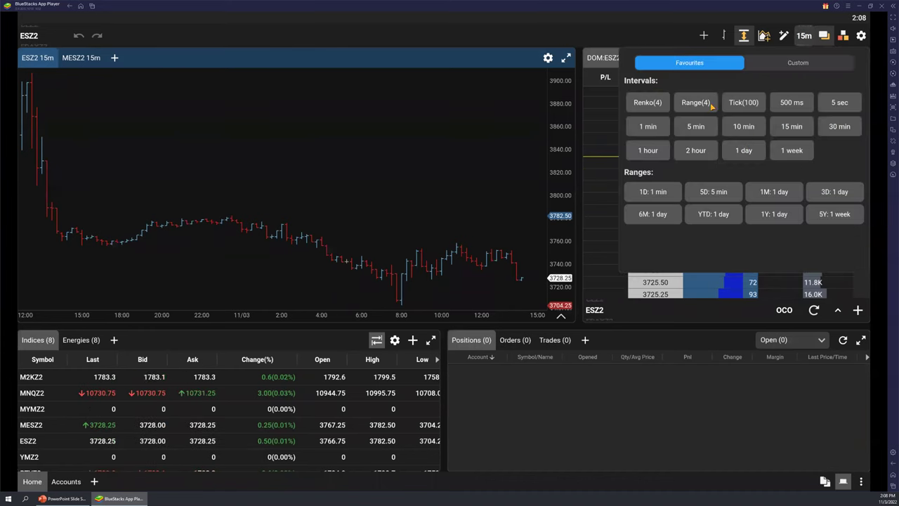
{"action": "left_click", "coordinate": [799, 65]}
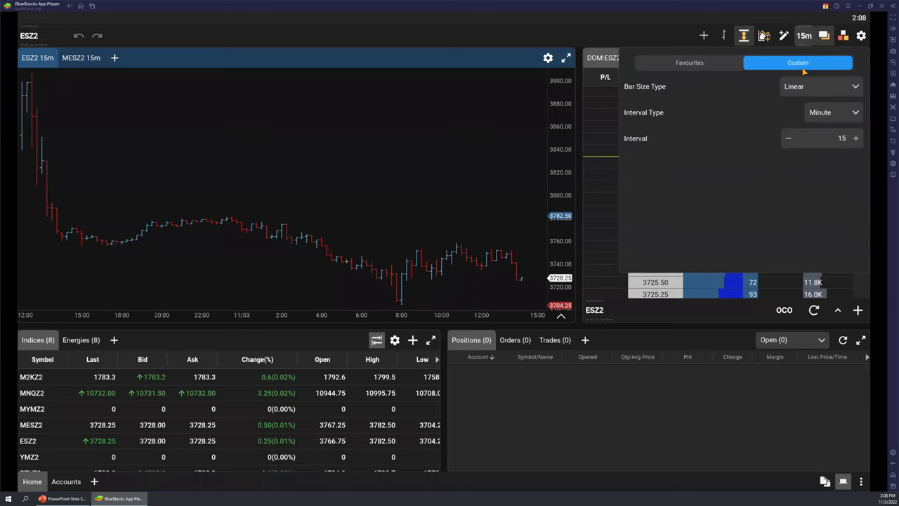
{"action": "left_click", "coordinate": [669, 38]}
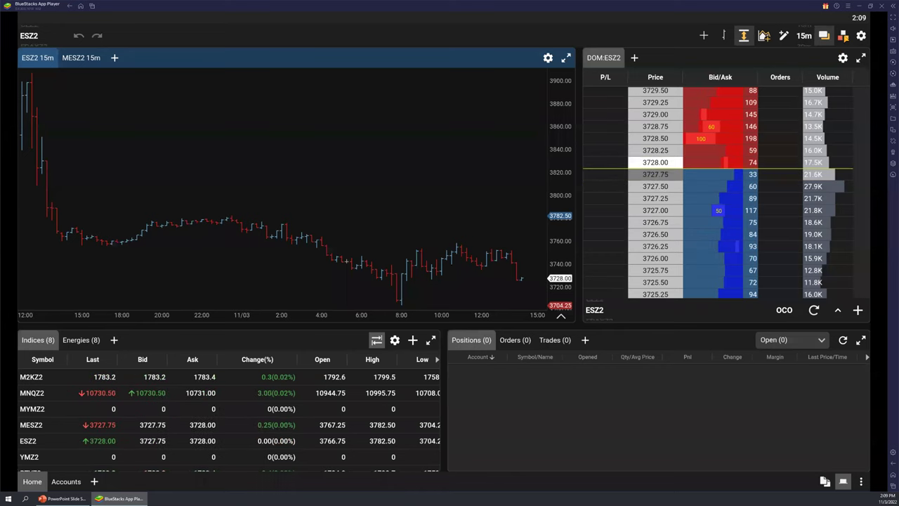
{"action": "left_click", "coordinate": [843, 35]}
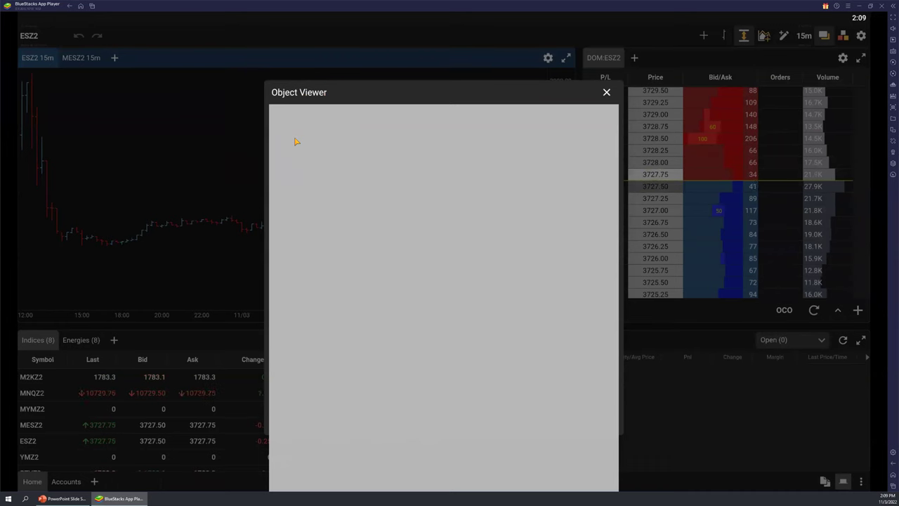
{"action": "left_click", "coordinate": [608, 94]}
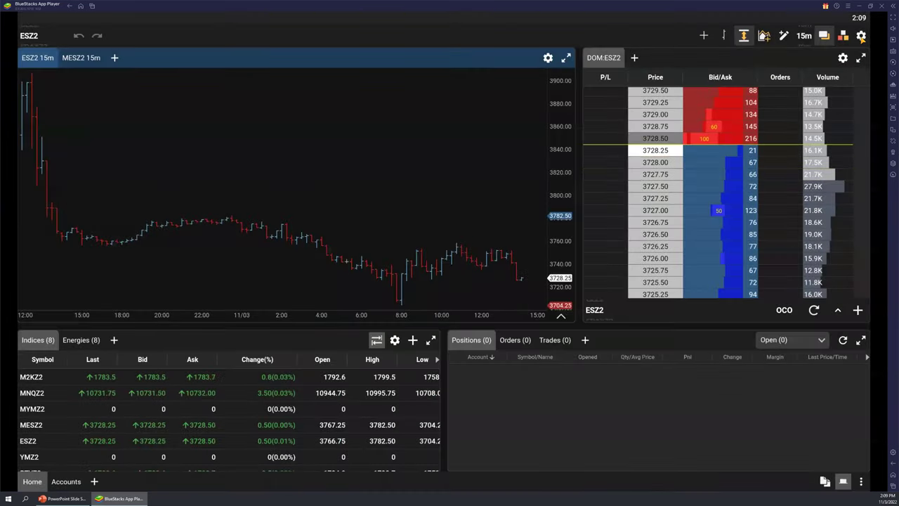
{"action": "left_click", "coordinate": [861, 36]}
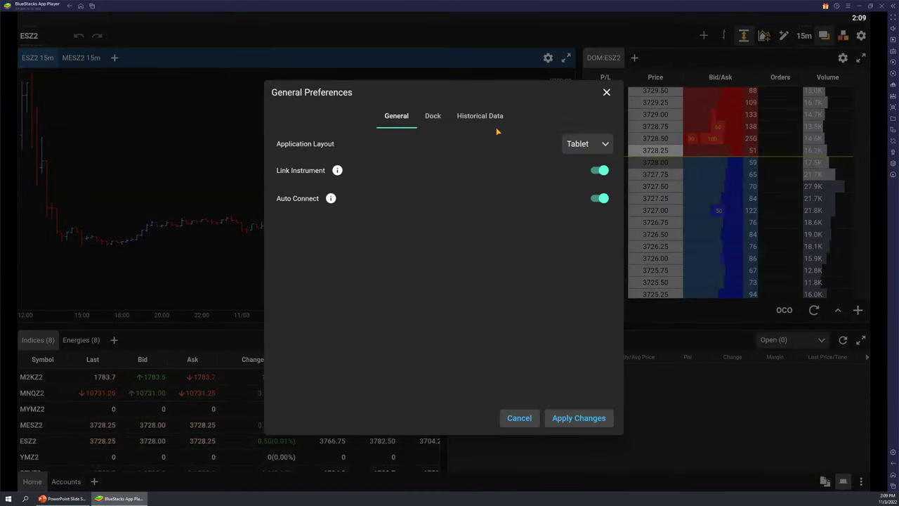
{"action": "left_click", "coordinate": [607, 92]}
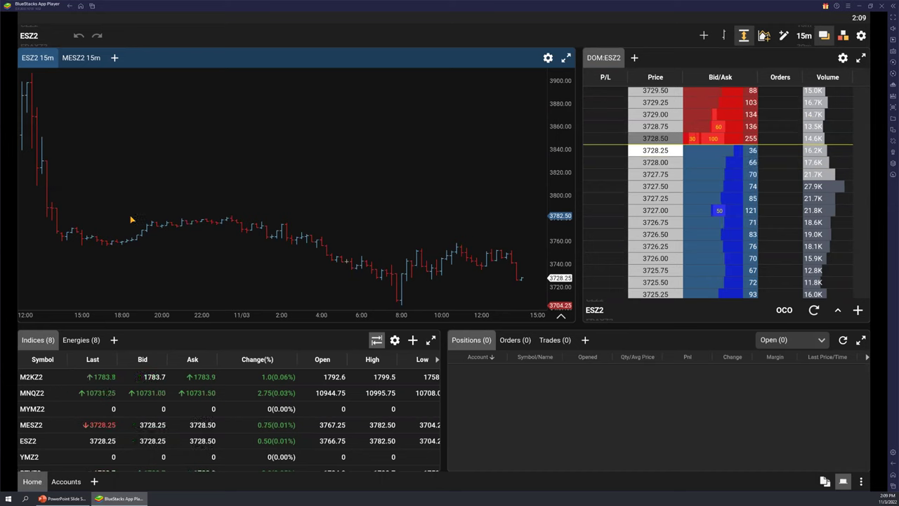
Create a new page named 'Webinar' using the 2x2 four-chart layout.
{"action": "left_click", "coordinate": [95, 484]}
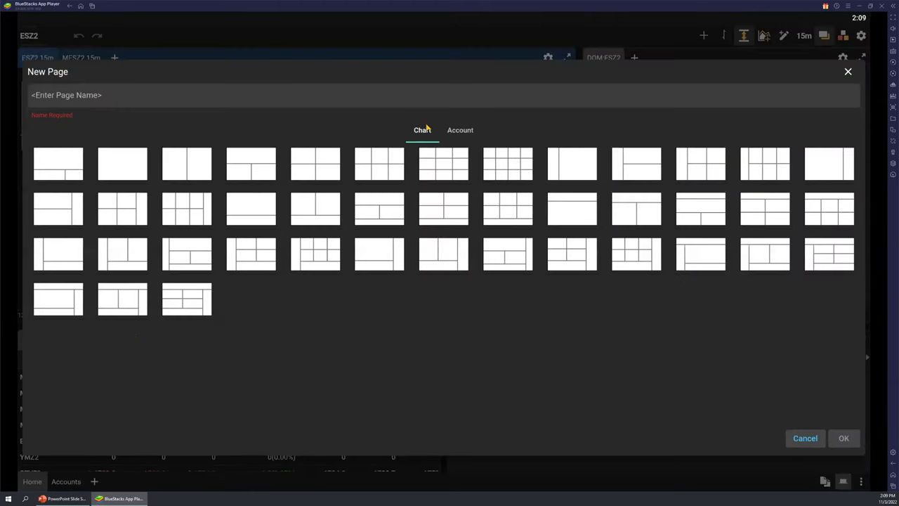
{"action": "left_click", "coordinate": [460, 132]}
{"action": "left_click", "coordinate": [423, 132]}
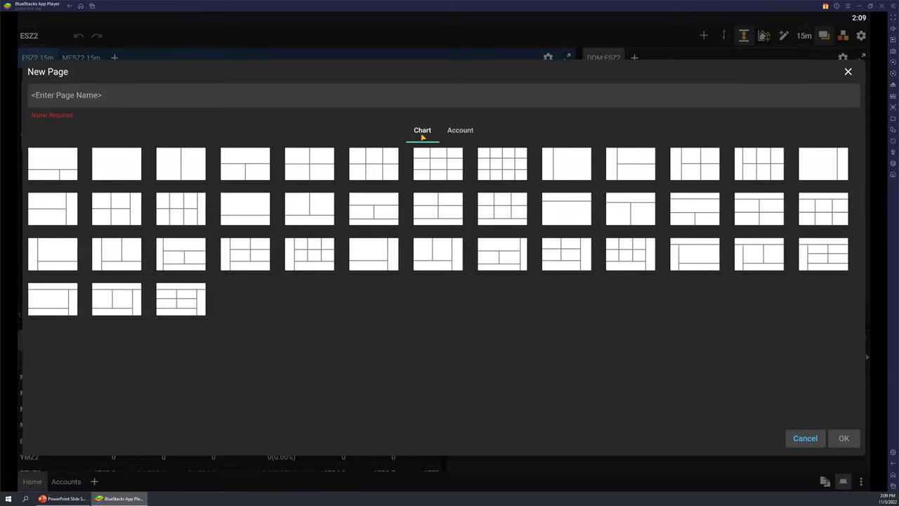
{"action": "left_click", "coordinate": [320, 167]}
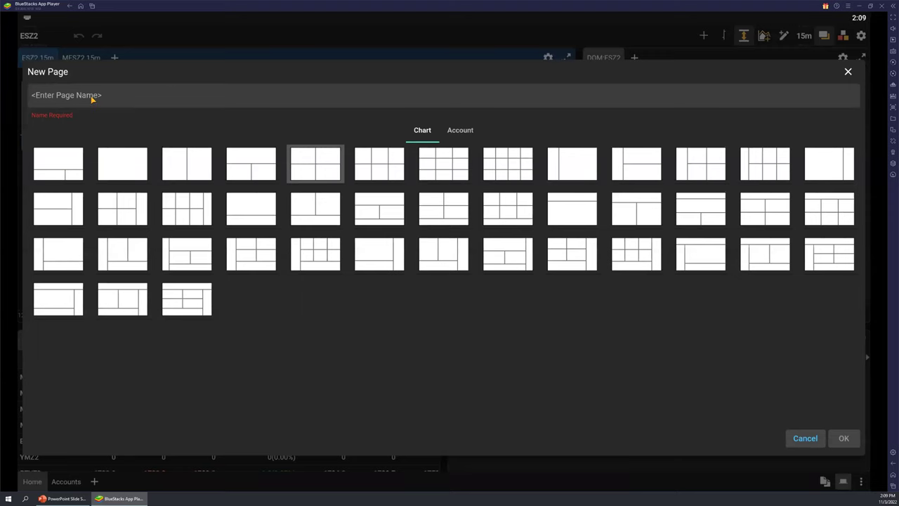
{"action": "type", "text": "Webinar"}
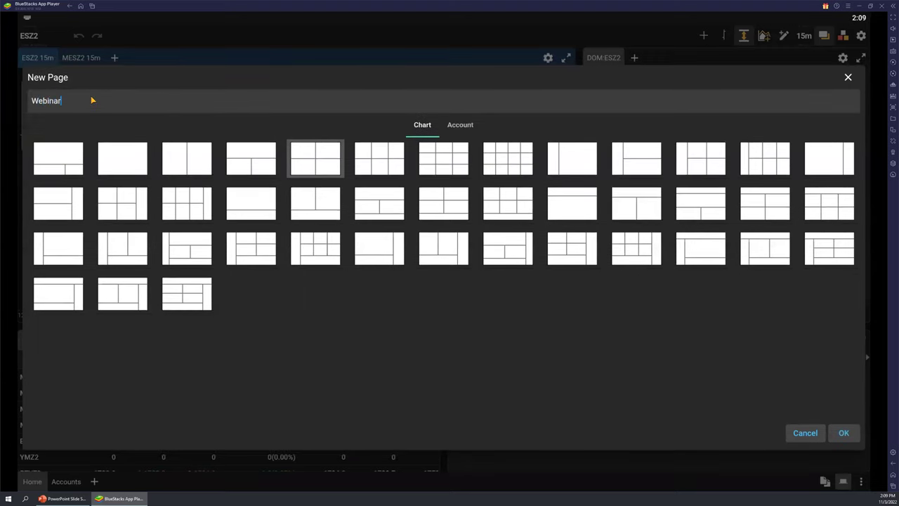
{"action": "left_click", "coordinate": [844, 433]}
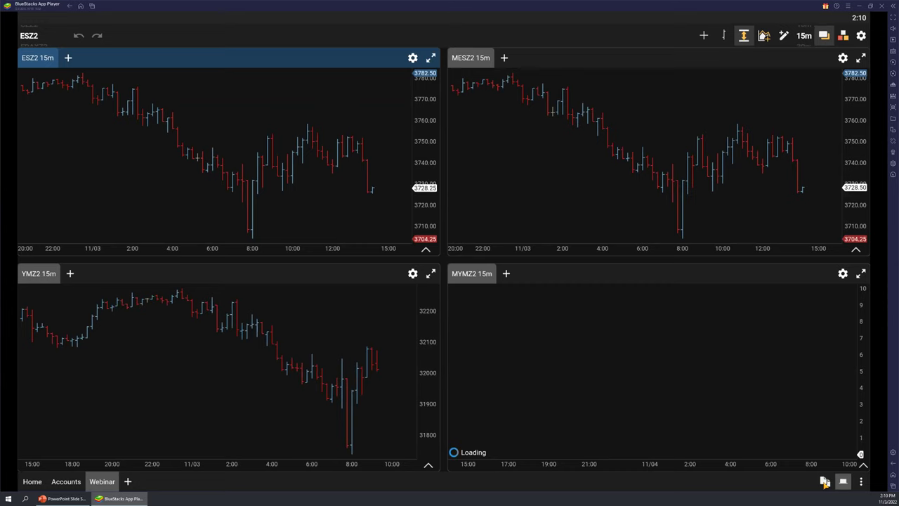
Duplicate the Webinar page, move Webinar ahead of Accounts, and delete the Webinar(1) copy.
{"action": "left_click", "coordinate": [826, 483]}
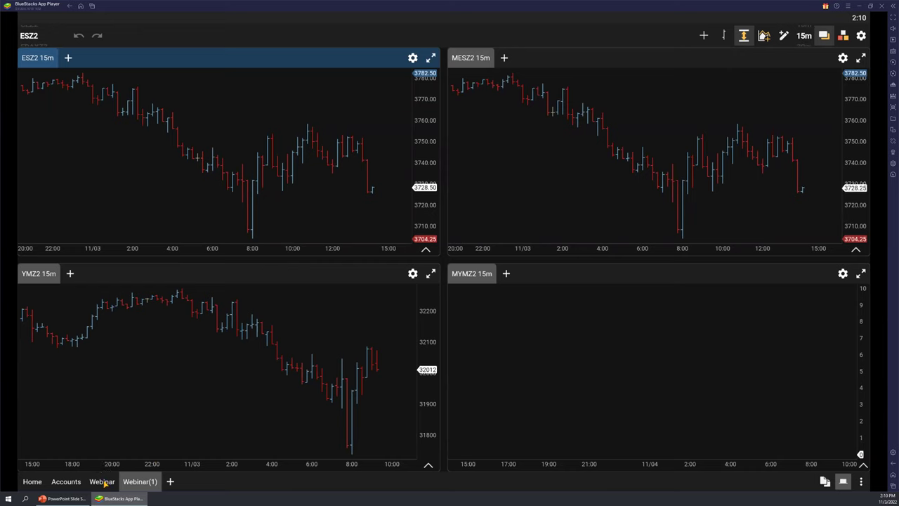
{"action": "left_click_drag", "start_coordinate": [106, 483], "coordinate": [64, 482]}
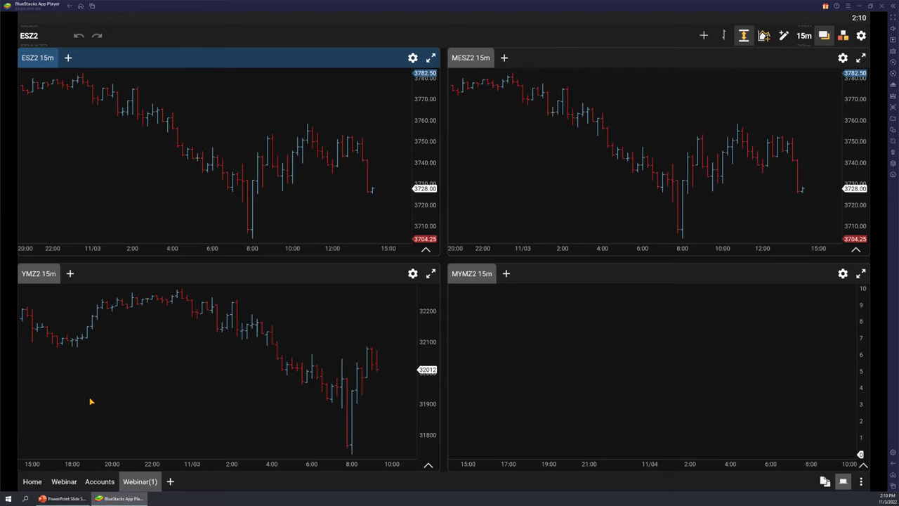
{"action": "left_click", "coordinate": [152, 482]}
{"action": "left_click", "coordinate": [152, 482]}
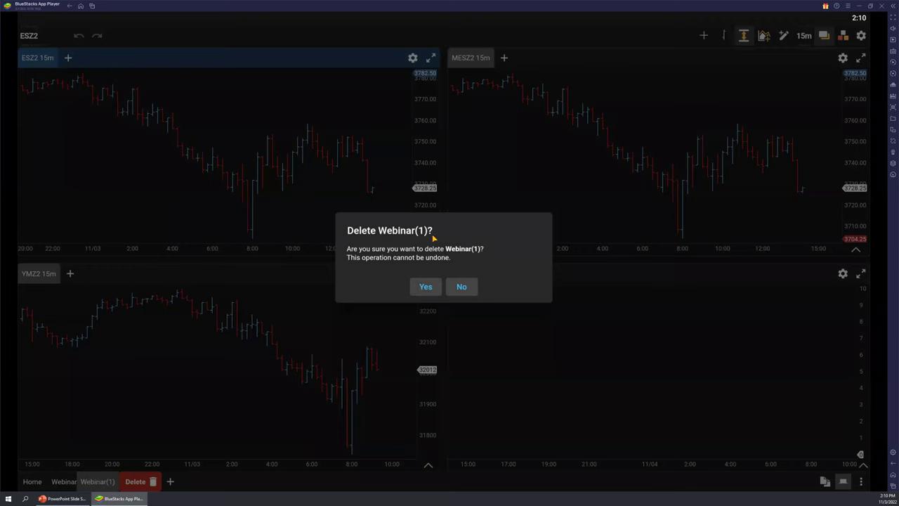
{"action": "left_click", "coordinate": [426, 287]}
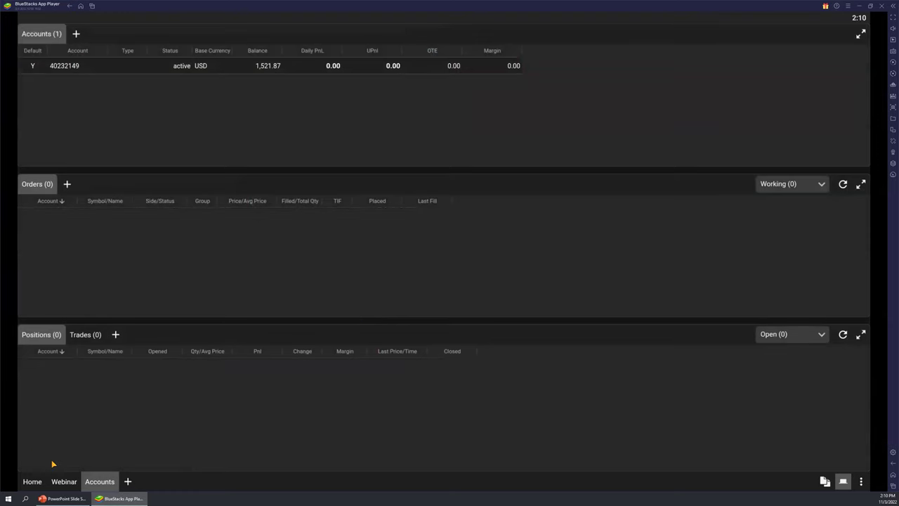
Switch to the Home page with the ESZ2 15m chart, DOM and indices watch list.
{"action": "left_click", "coordinate": [33, 482]}
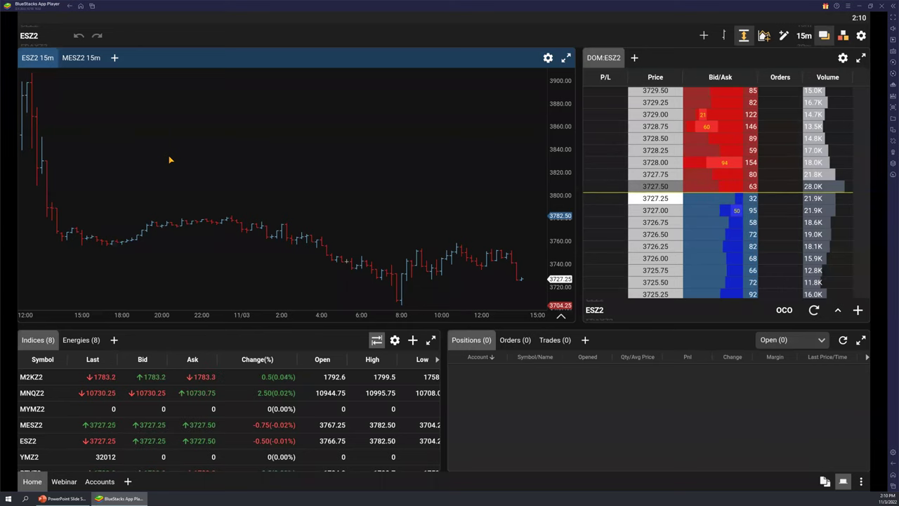
Add a new ESZ2 15m chart, dock it as its own panel, and resize the splitter between the charts.
{"action": "left_click", "coordinate": [114, 59]}
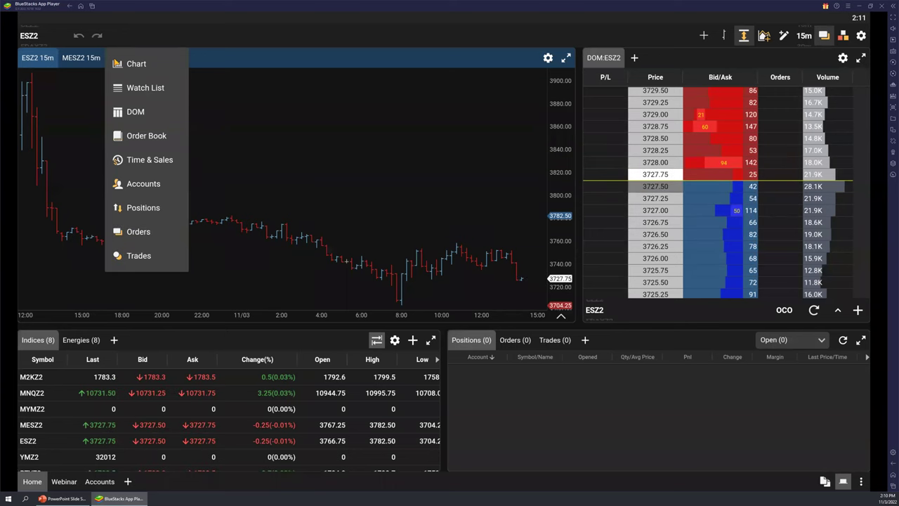
{"action": "left_click", "coordinate": [129, 64]}
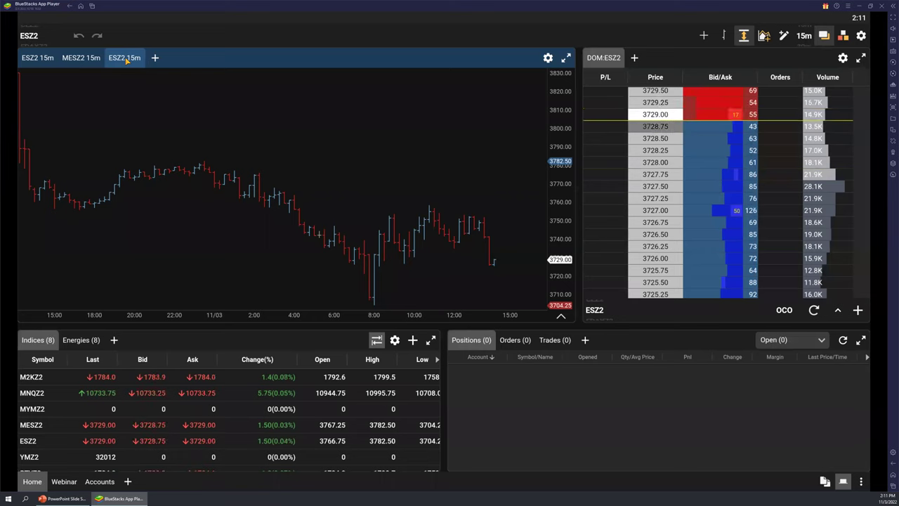
{"action": "left_click_drag", "start_coordinate": [127, 60], "coordinate": [496, 198]}
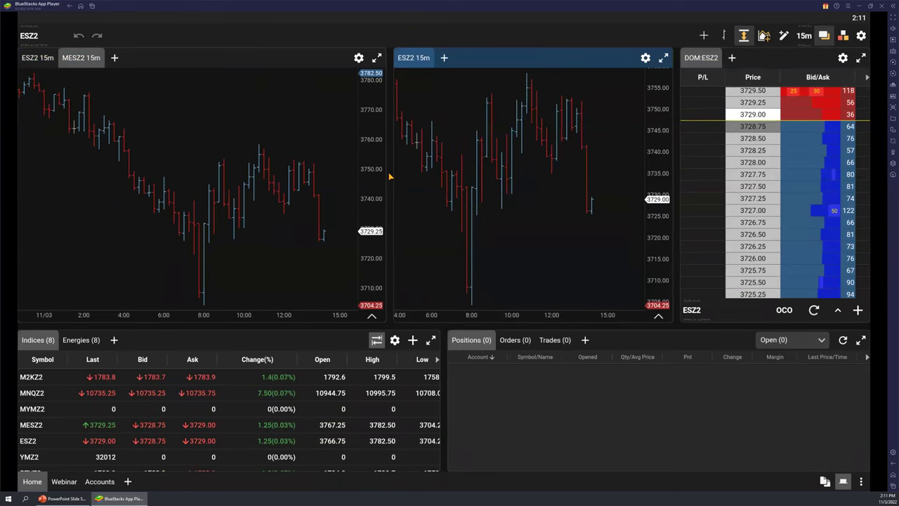
{"action": "left_click_drag", "start_coordinate": [388, 181], "coordinate": [343, 182]}
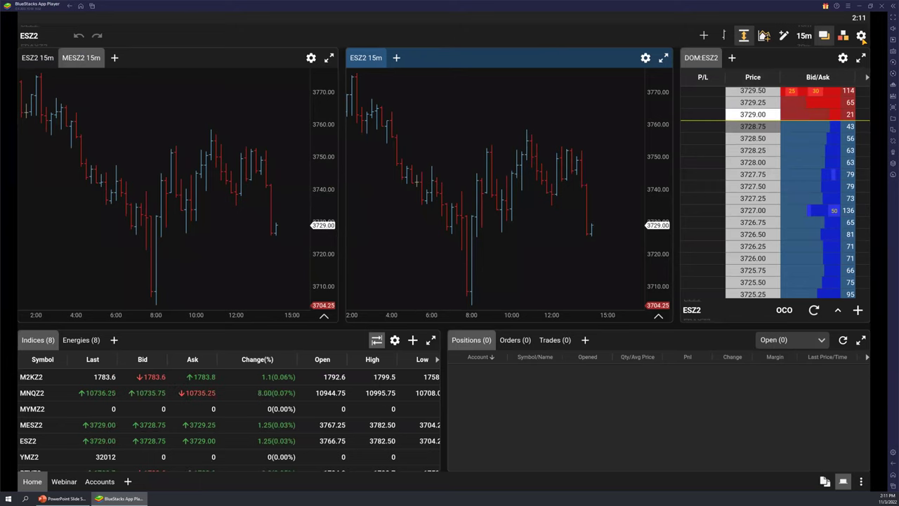
Change the Dock divider width in General Preferences from 15 to 25 and apply it.
{"action": "left_click", "coordinate": [861, 35]}
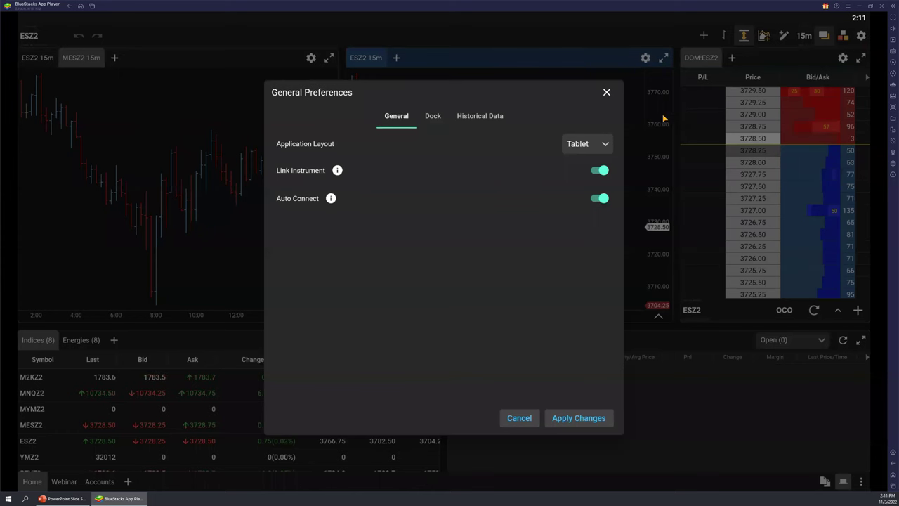
{"action": "left_click", "coordinate": [432, 120]}
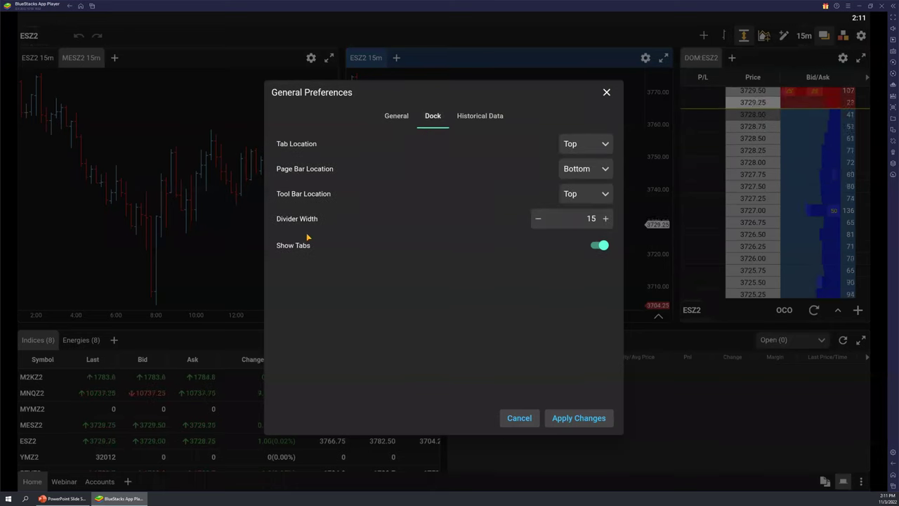
{"action": "left_click", "coordinate": [593, 219]}
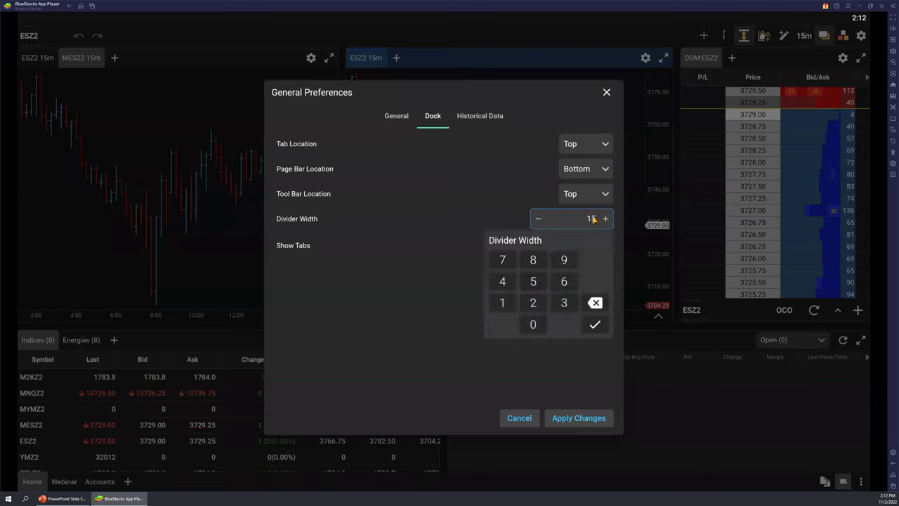
{"action": "left_click", "coordinate": [536, 303]}
{"action": "left_click", "coordinate": [534, 282]}
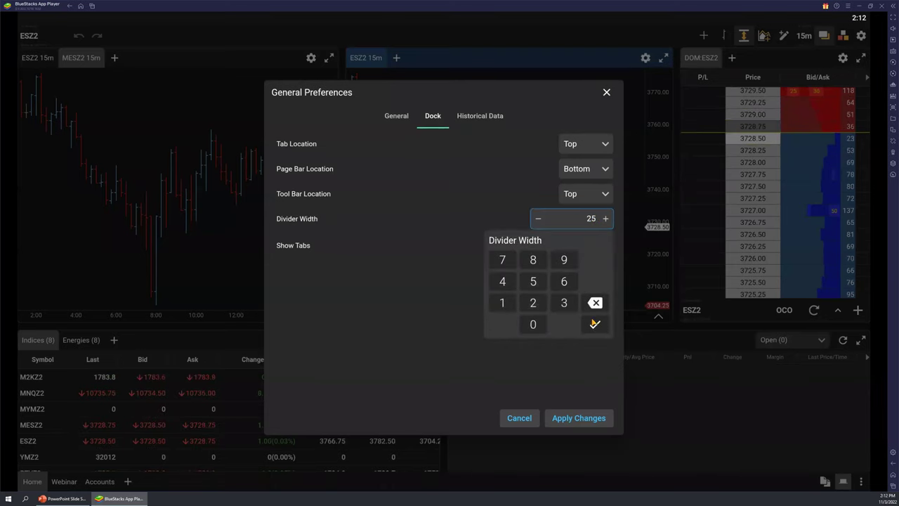
{"action": "left_click", "coordinate": [595, 324]}
{"action": "left_click", "coordinate": [577, 419]}
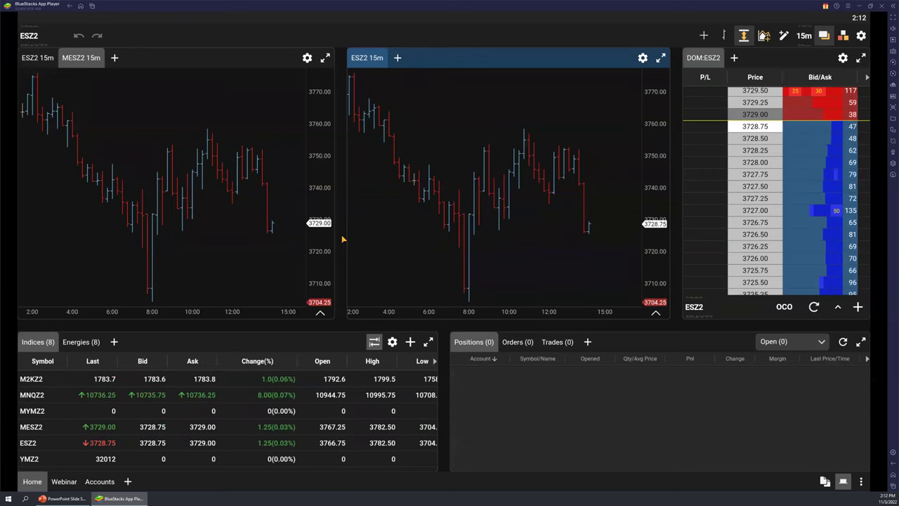
Shift the divider between the left and middle charts rightward to widen the left chart.
{"action": "left_click_drag", "start_coordinate": [337, 239], "coordinate": [366, 232]}
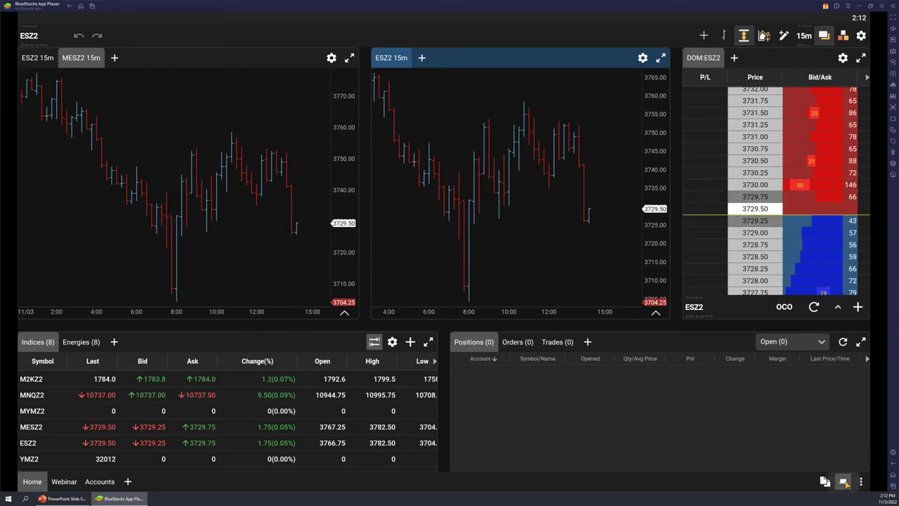
Widen the left chart and narrow the right one, previewing the layout with headers hidden.
{"action": "left_click", "coordinate": [843, 482]}
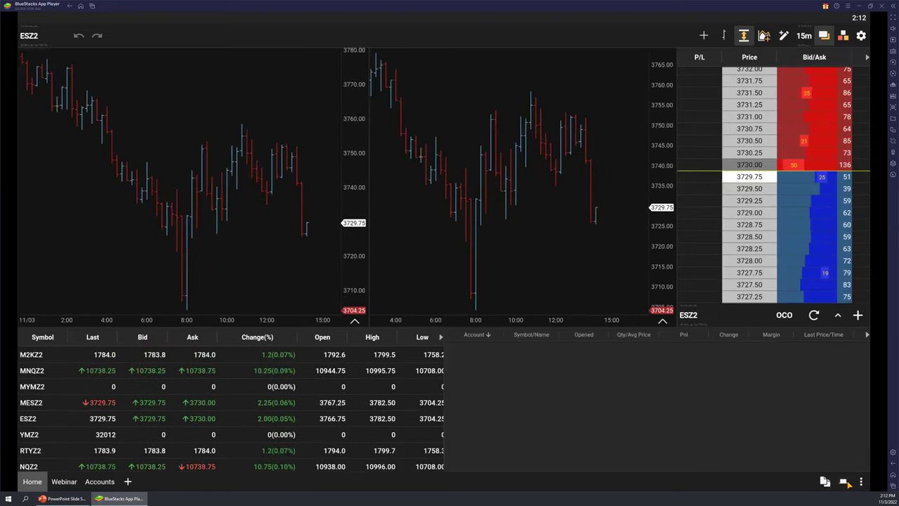
{"action": "left_click", "coordinate": [847, 483]}
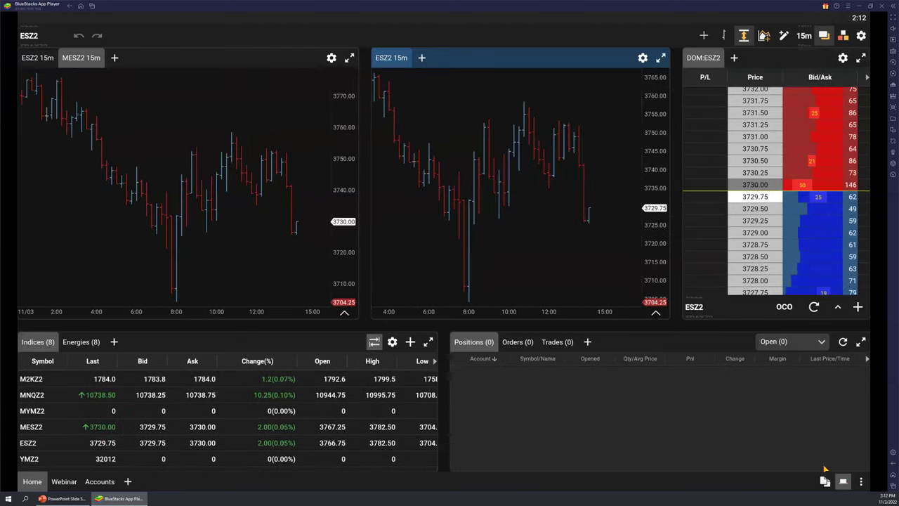
{"action": "left_click_drag", "start_coordinate": [360, 239], "coordinate": [425, 243]}
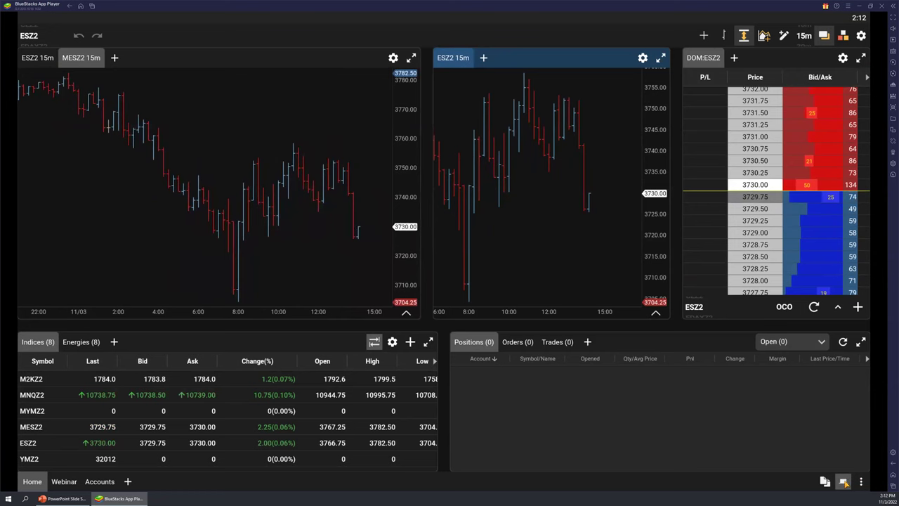
{"action": "left_click", "coordinate": [845, 484]}
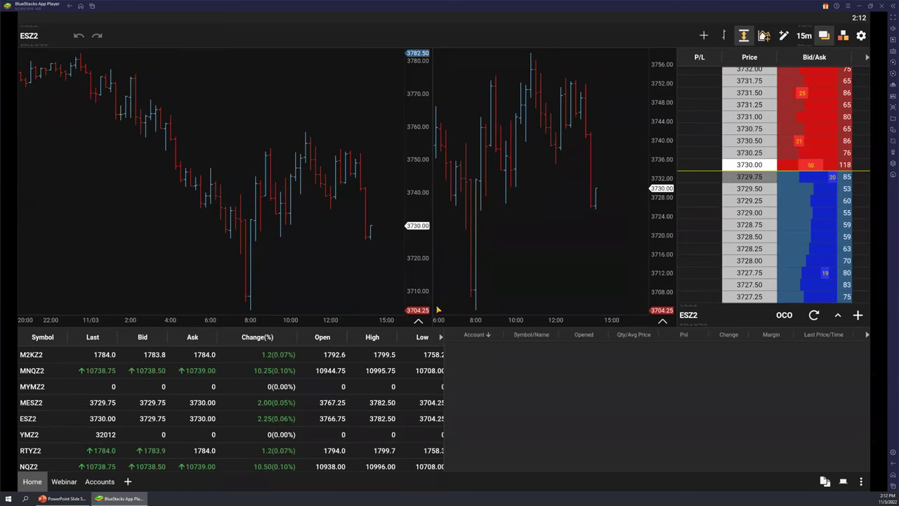
{"action": "left_click", "coordinate": [844, 483]}
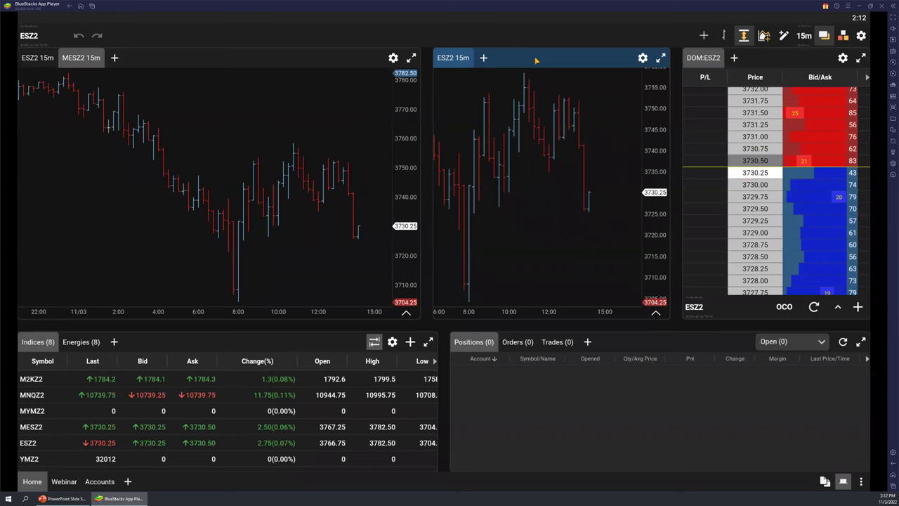
Switch the left panel to the MESZ2 15m chart, pan it to later hours, and preview the layout.
{"action": "left_click", "coordinate": [60, 53]}
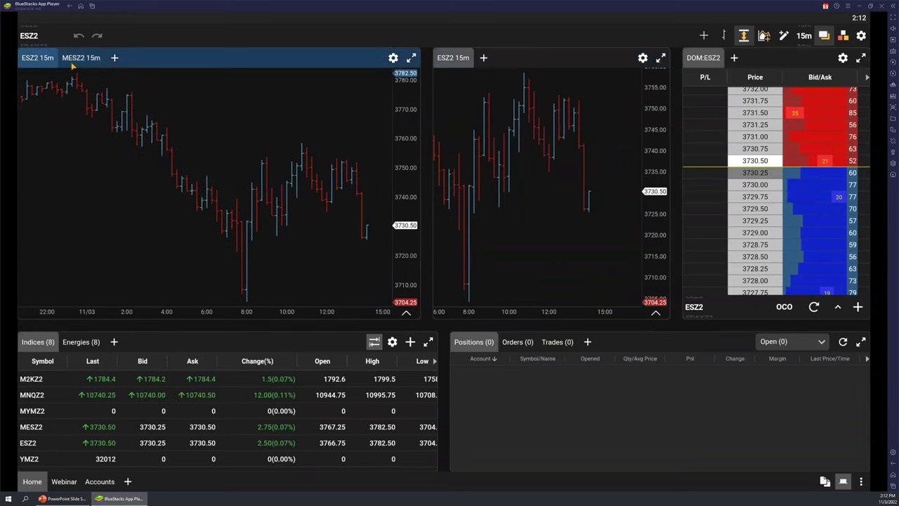
{"action": "left_click", "coordinate": [85, 59]}
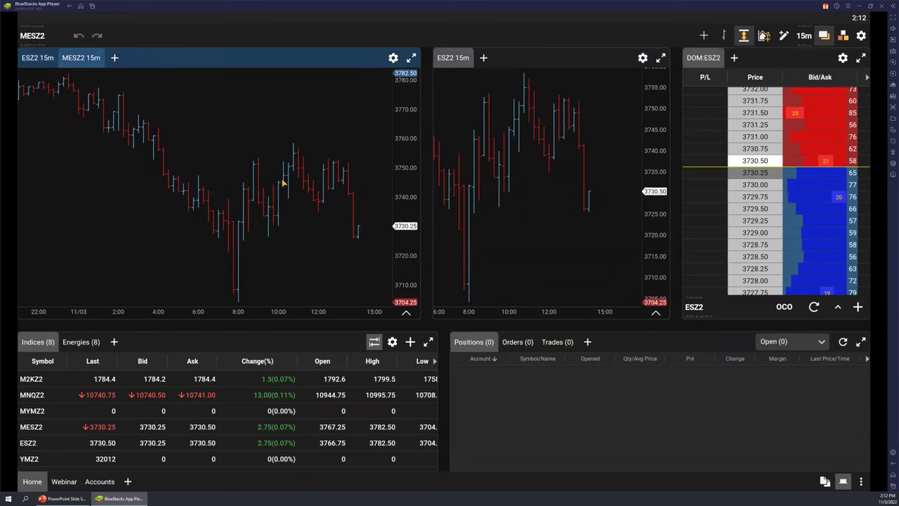
{"action": "left_click_drag", "start_coordinate": [266, 183], "coordinate": [164, 170]}
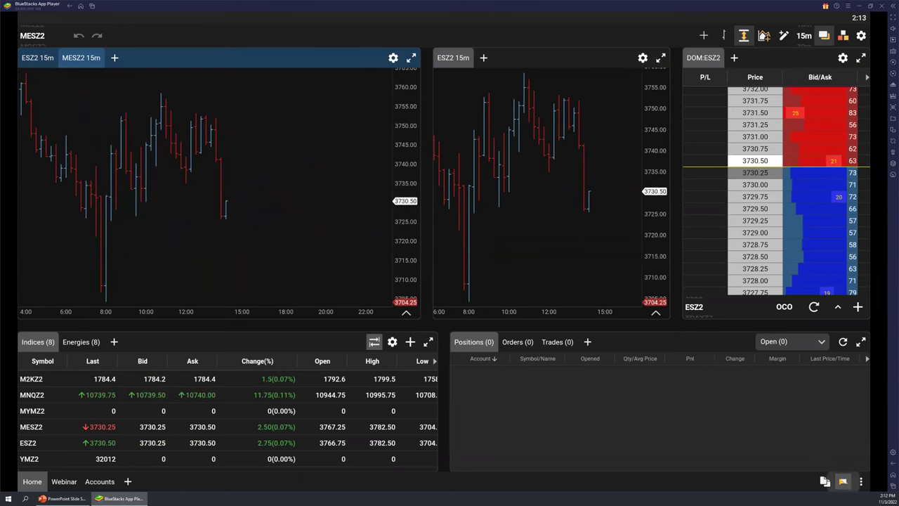
{"action": "left_click", "coordinate": [843, 482]}
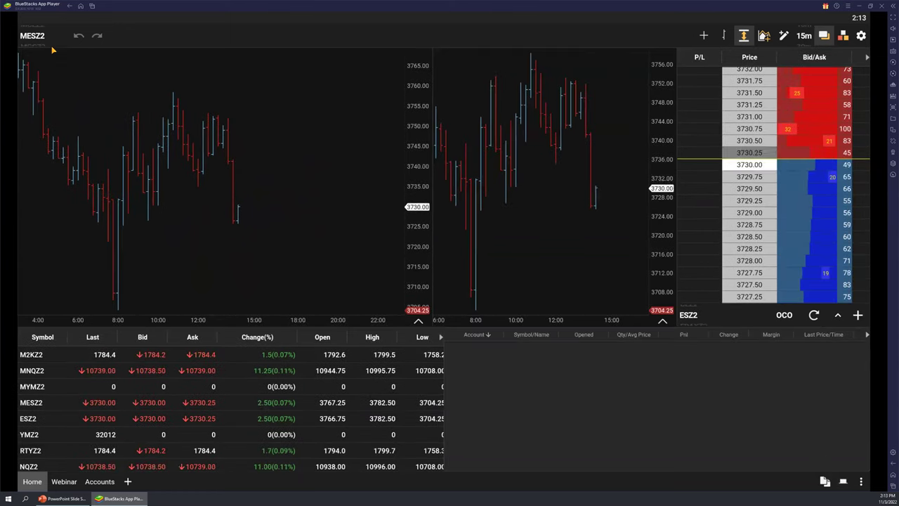
{"action": "left_click", "coordinate": [843, 482]}
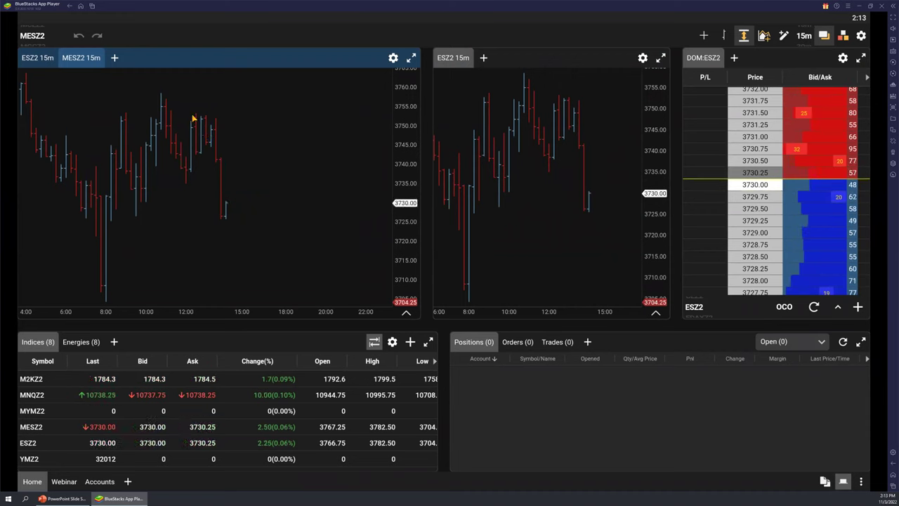
Delete the right ESZ2 15m chart and the MESZ2 15m chart, confirming each deletion.
{"action": "left_click", "coordinate": [465, 61]}
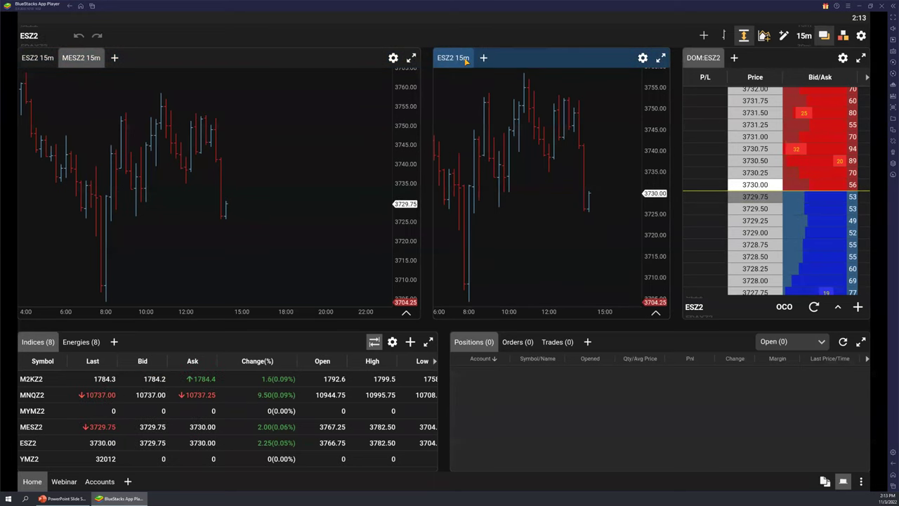
{"action": "left_click", "coordinate": [462, 60]}
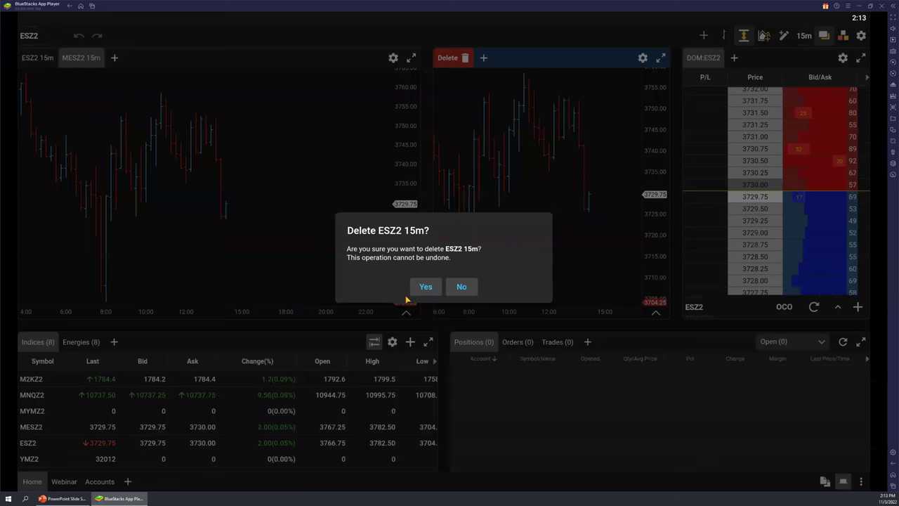
{"action": "left_click", "coordinate": [426, 288]}
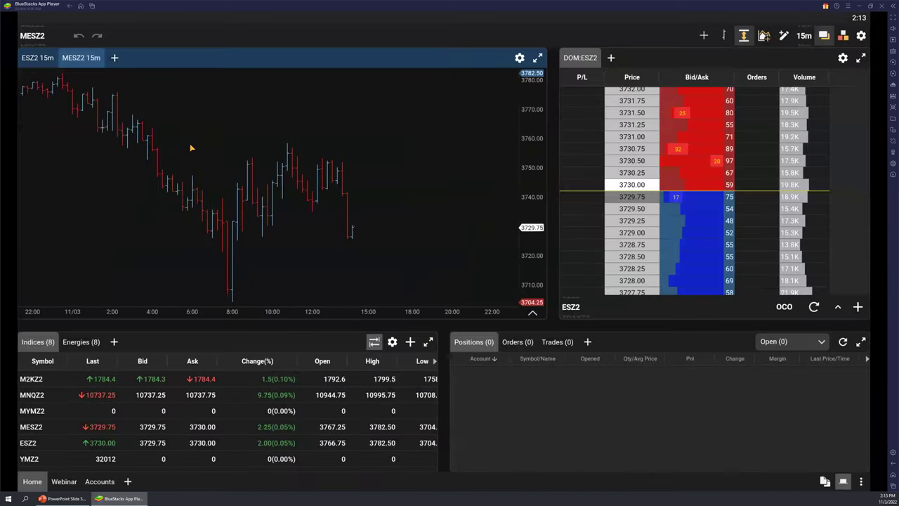
{"action": "left_click", "coordinate": [95, 61]}
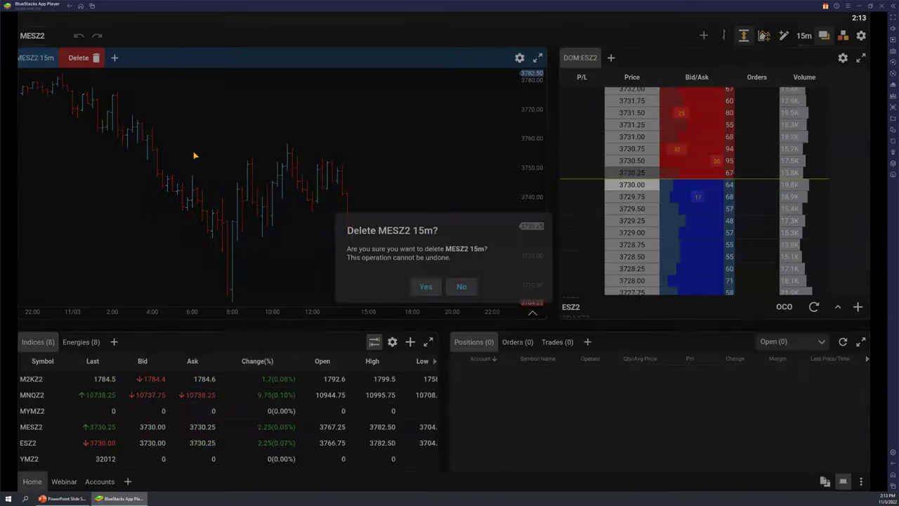
{"action": "left_click", "coordinate": [426, 287]}
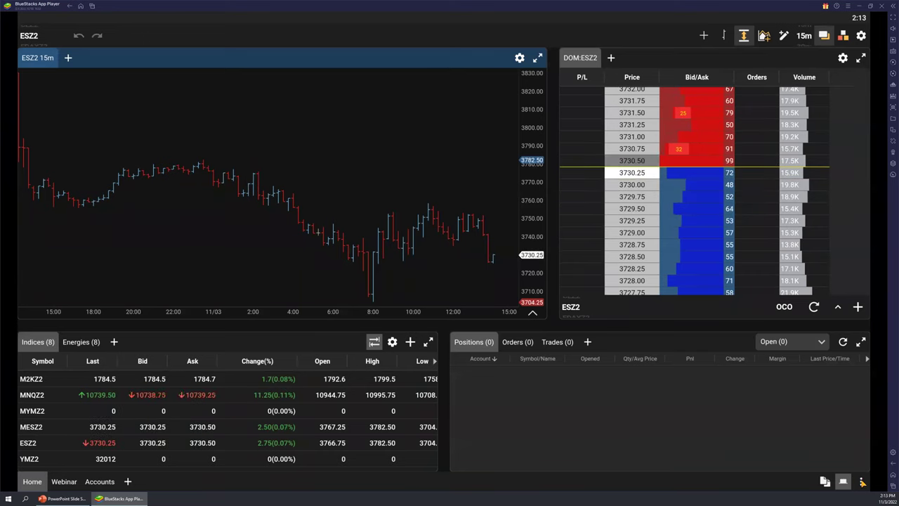
{"action": "left_click", "coordinate": [863, 482]}
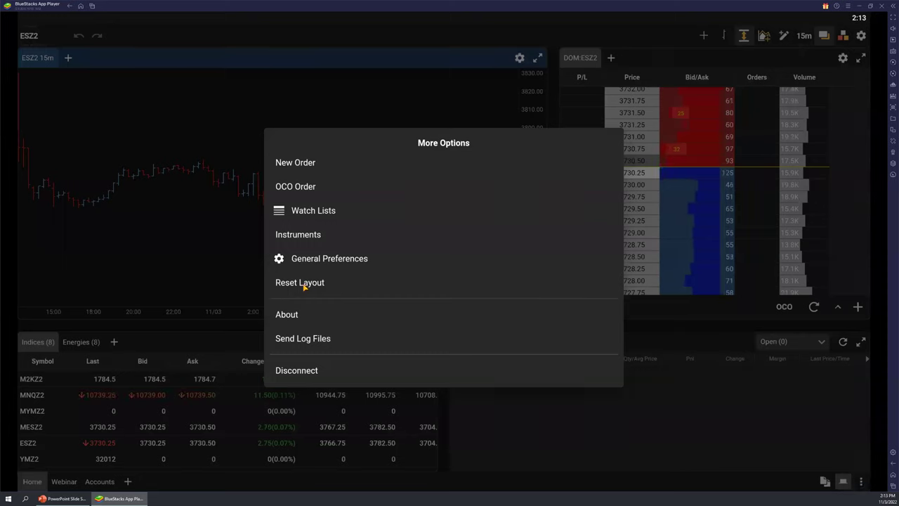
{"action": "left_click", "coordinate": [206, 237]}
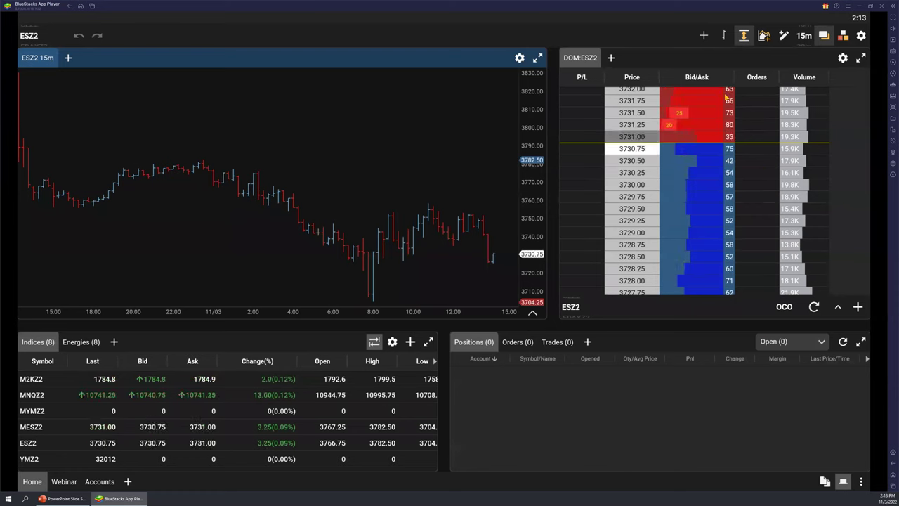
Delete the Positions, Orders and Trades lists from the Home page.
{"action": "left_click", "coordinate": [474, 341]}
{"action": "left_click", "coordinate": [472, 342]}
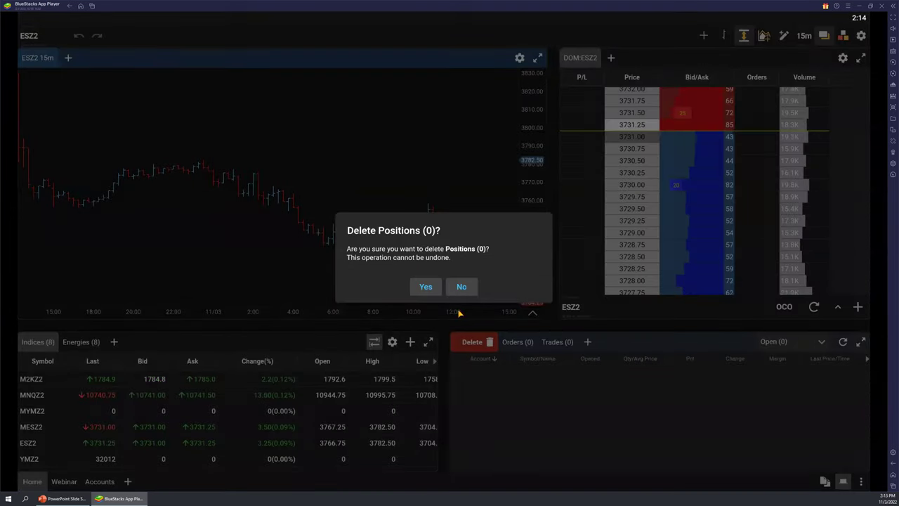
{"action": "left_click", "coordinate": [426, 287]}
{"action": "left_click", "coordinate": [472, 341]}
{"action": "left_click", "coordinate": [465, 342]}
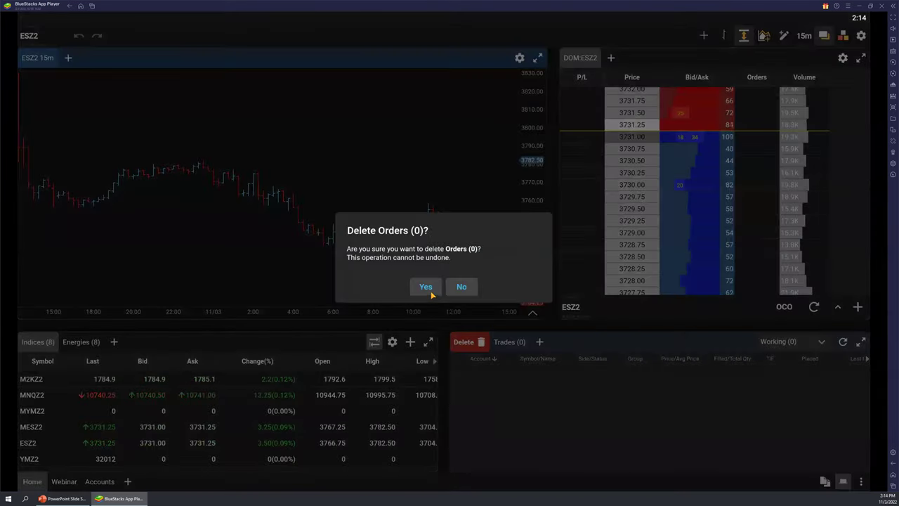
{"action": "left_click", "coordinate": [426, 287]}
{"action": "left_click", "coordinate": [473, 341]}
{"action": "left_click", "coordinate": [465, 341]}
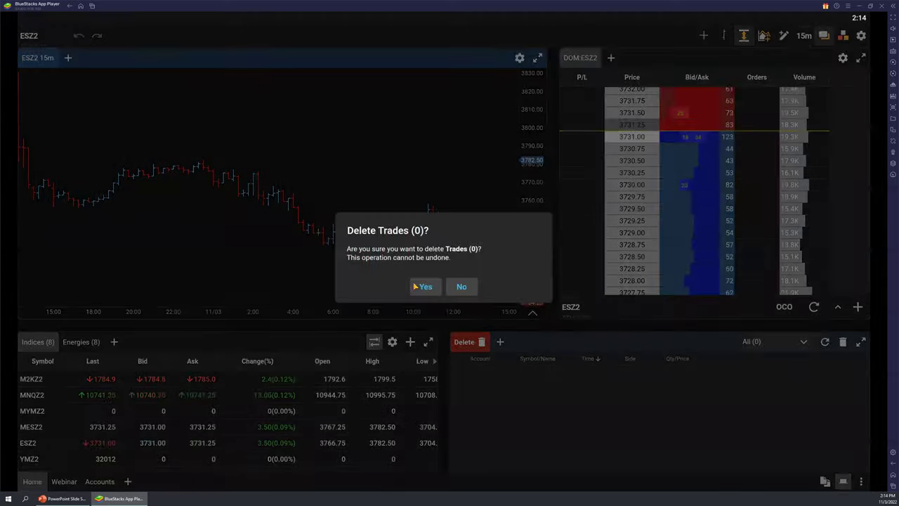
{"action": "left_click", "coordinate": [426, 287]}
Remove the Indices and Energies watch list panels.
{"action": "left_click", "coordinate": [50, 342]}
{"action": "left_click", "coordinate": [44, 342]}
{"action": "left_click", "coordinate": [413, 292]}
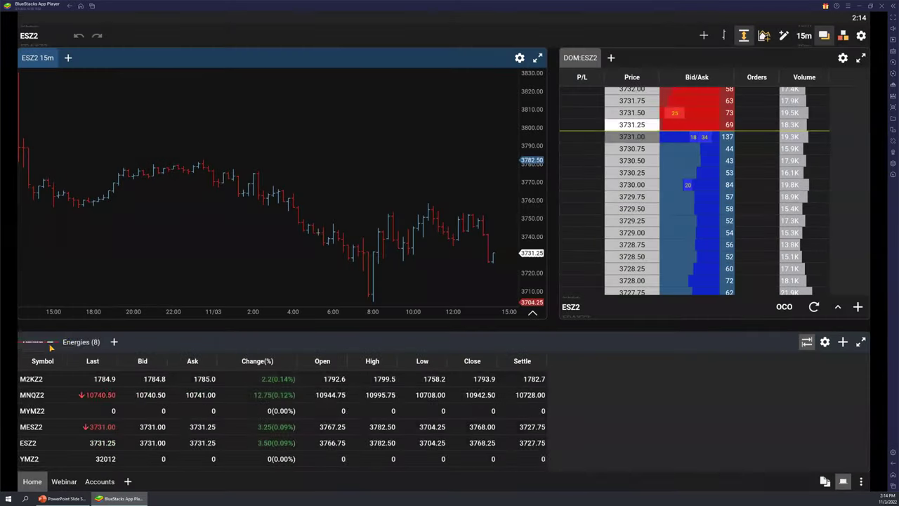
{"action": "left_click", "coordinate": [35, 343]}
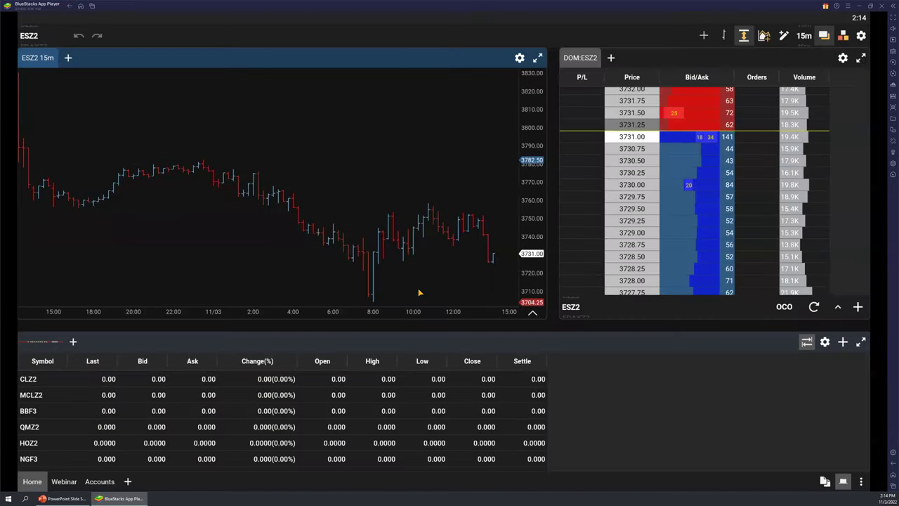
{"action": "left_click", "coordinate": [532, 312]}
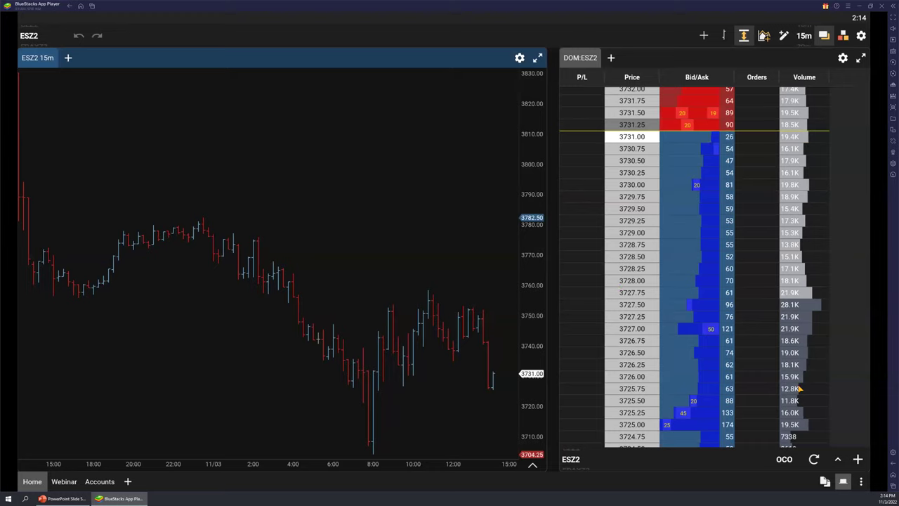
Set the Dock divider width in General Preferences to 15 and apply the change.
{"action": "left_click", "coordinate": [861, 484]}
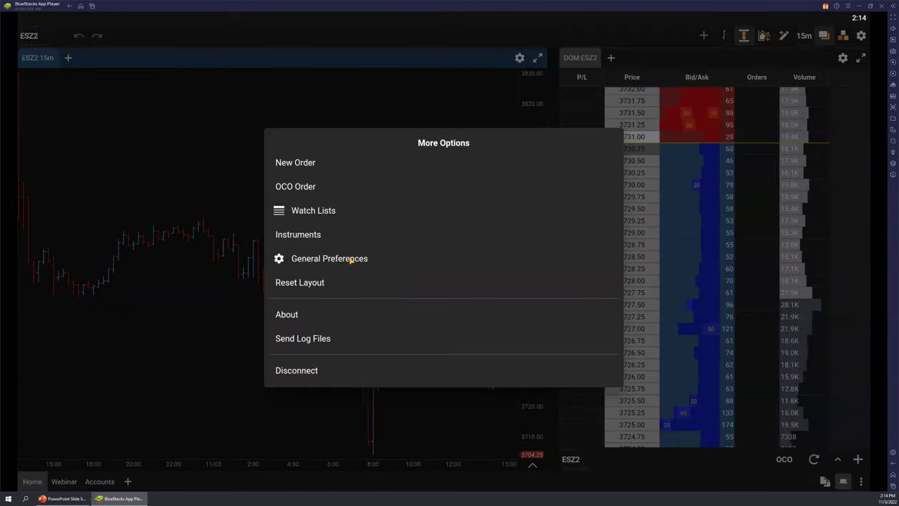
{"action": "left_click", "coordinate": [346, 259]}
{"action": "left_click", "coordinate": [431, 117]}
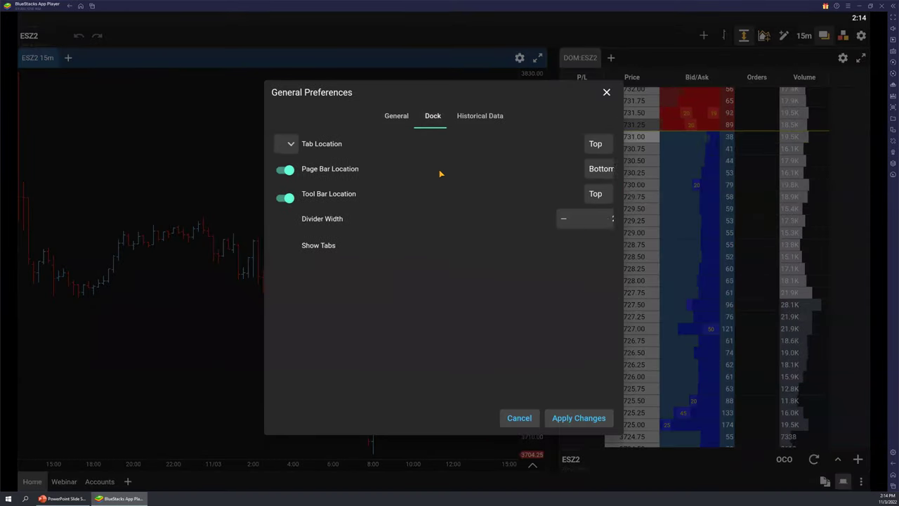
{"action": "left_click", "coordinate": [592, 220]}
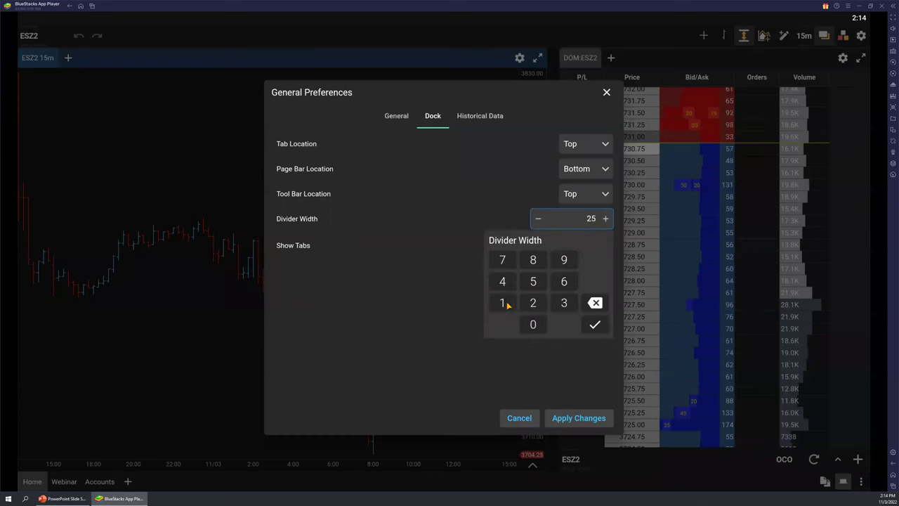
{"action": "left_click", "coordinate": [502, 303]}
{"action": "left_click", "coordinate": [533, 281]}
{"action": "left_click", "coordinate": [595, 325]}
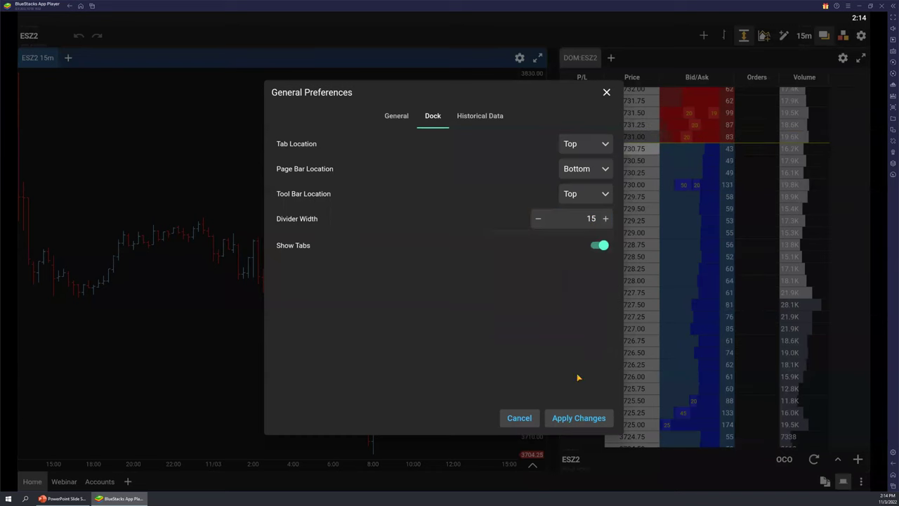
{"action": "left_click", "coordinate": [576, 418]}
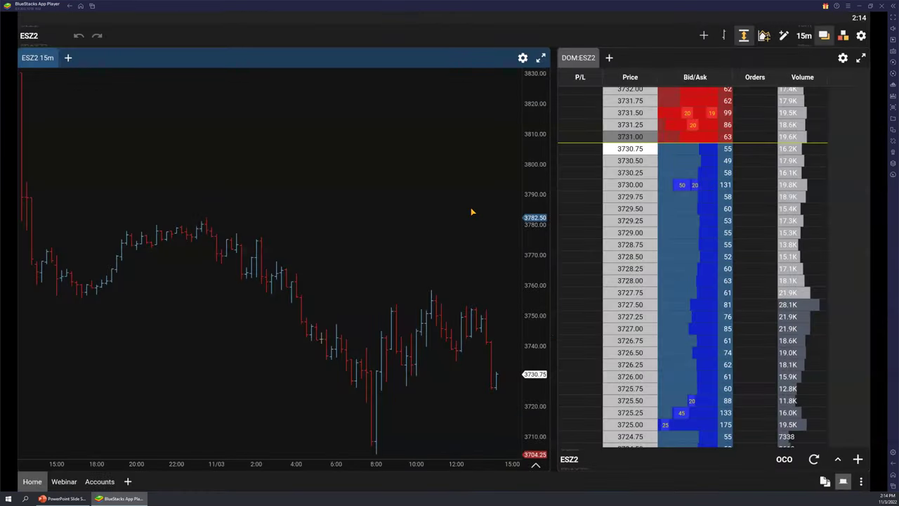
Add the Indices (8) watch list panel and dock it beneath the ESZ2 15m chart.
{"action": "left_click_drag", "start_coordinate": [391, 249], "coordinate": [371, 247]}
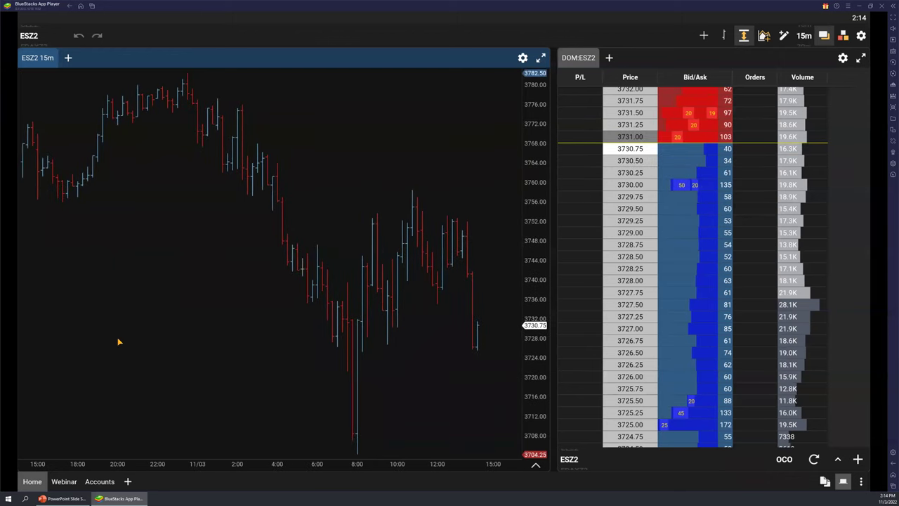
{"action": "left_click", "coordinate": [68, 58]}
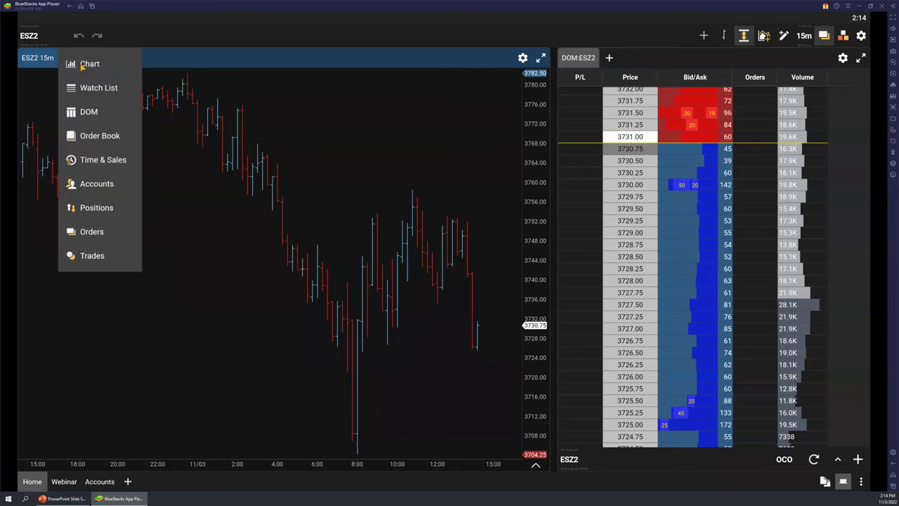
{"action": "left_click", "coordinate": [83, 87]}
{"action": "left_click", "coordinate": [361, 224]}
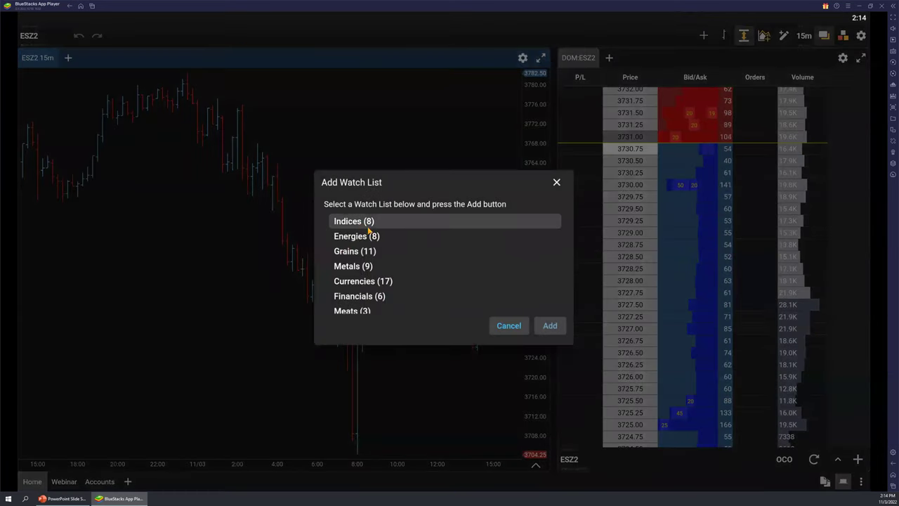
{"action": "left_click", "coordinate": [550, 326]}
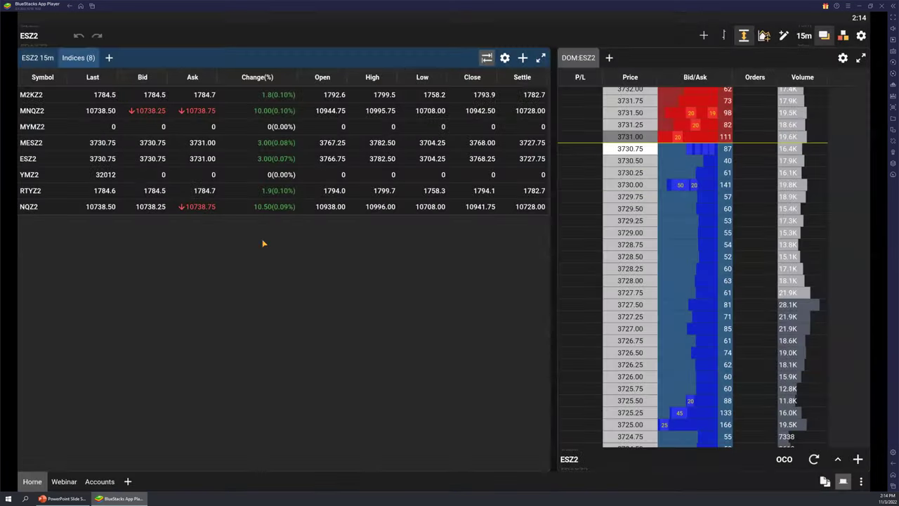
{"action": "left_click_drag", "start_coordinate": [81, 62], "coordinate": [284, 434]}
{"action": "left_click_drag", "start_coordinate": [223, 262], "coordinate": [222, 304]}
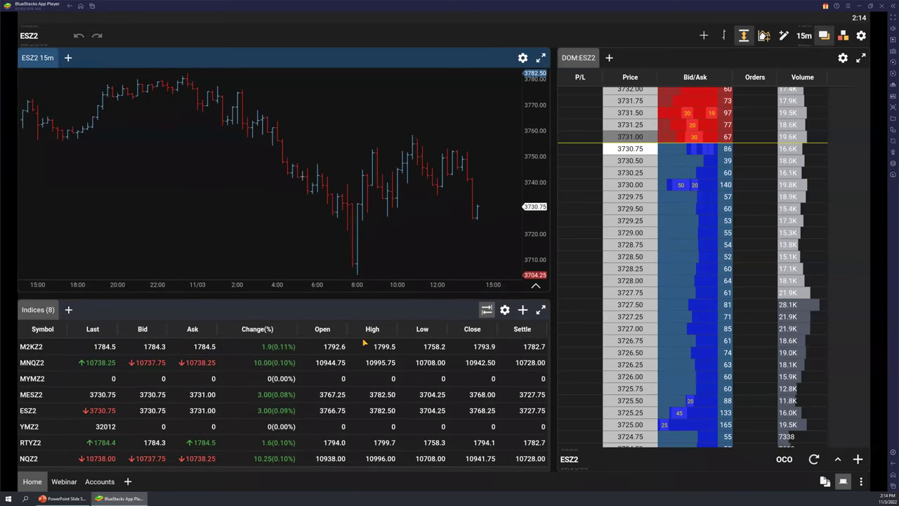
Remove M2KZ2, MYMZ2, MESZ2 and RTYZ2 from the Indices list, apply, and heighten the chart.
{"action": "left_click", "coordinate": [506, 311]}
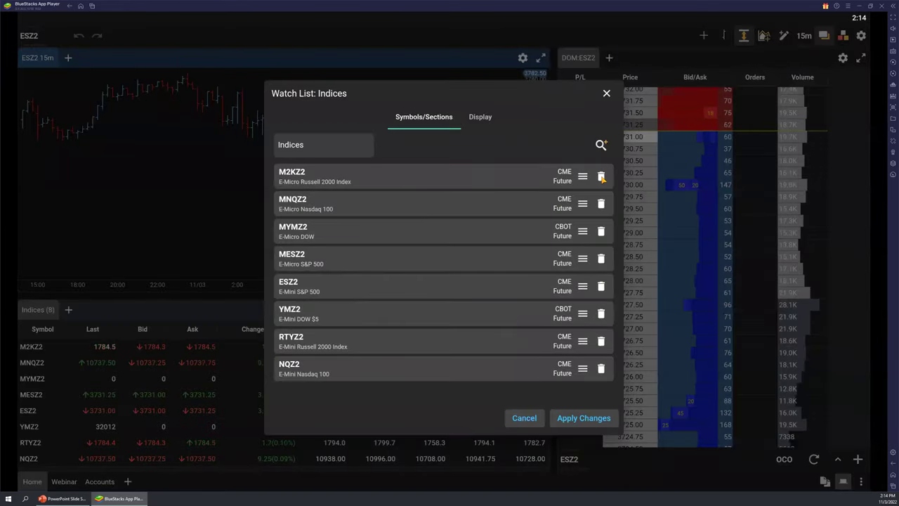
{"action": "left_click", "coordinate": [602, 177]}
{"action": "left_click", "coordinate": [601, 204]}
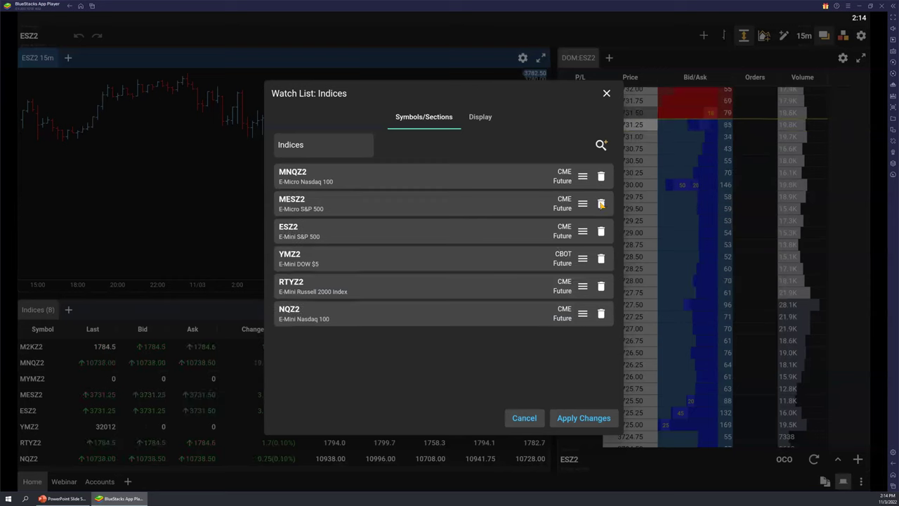
{"action": "left_click", "coordinate": [601, 205]}
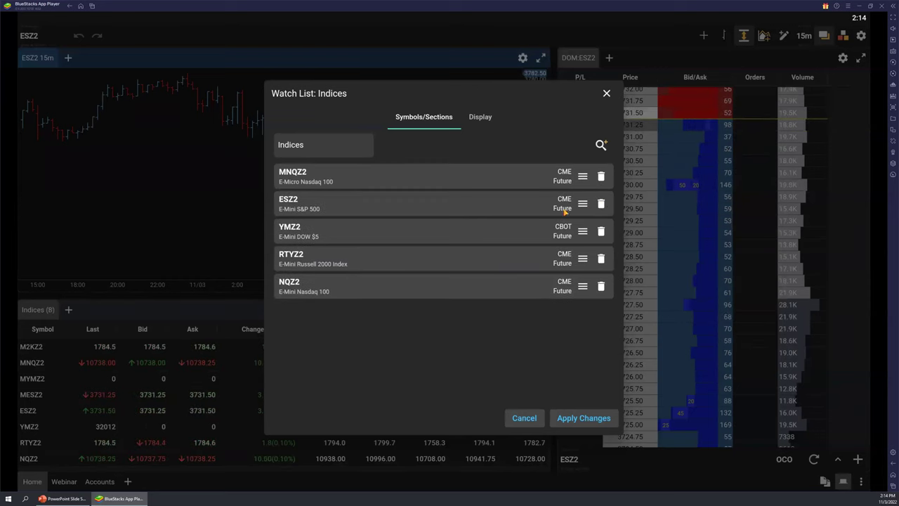
{"action": "left_click", "coordinate": [602, 259]}
{"action": "left_click", "coordinate": [573, 418]}
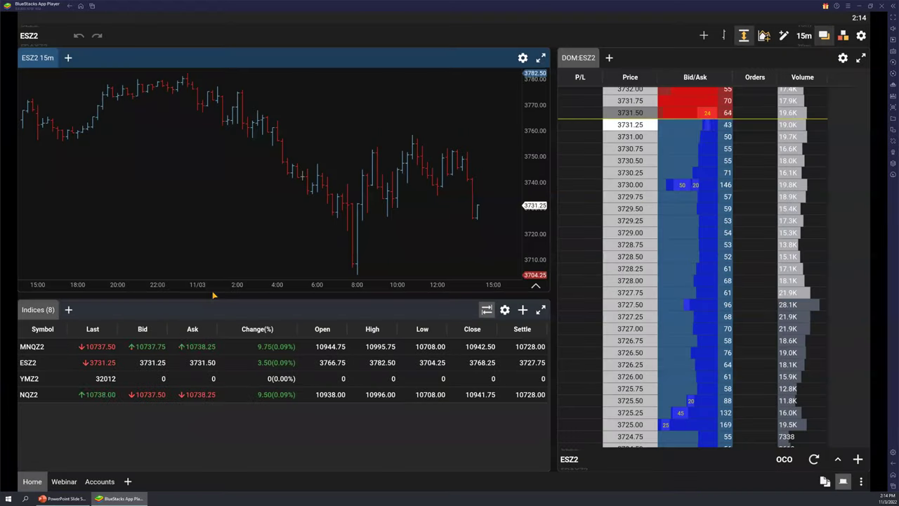
{"action": "left_click_drag", "start_coordinate": [211, 302], "coordinate": [216, 368]}
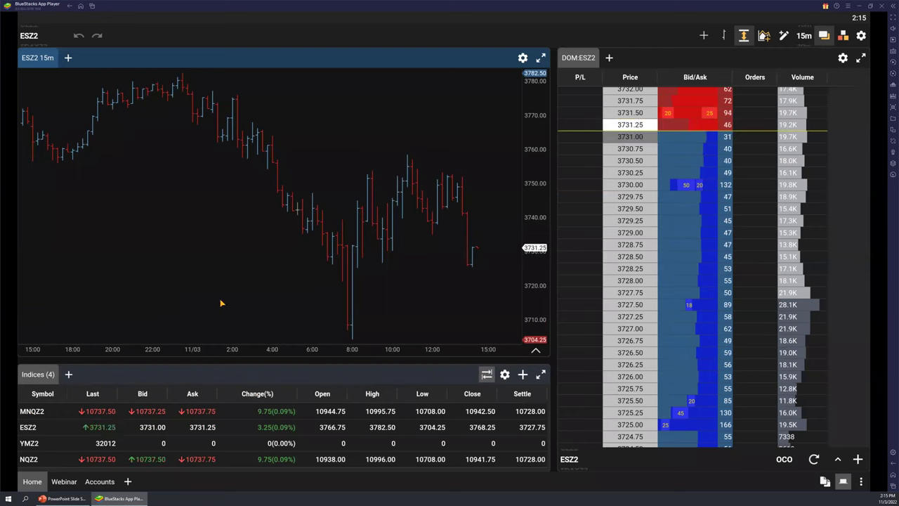
Add Positions and Orders panels as new tabs in the bottom panel.
{"action": "left_click", "coordinate": [68, 374]}
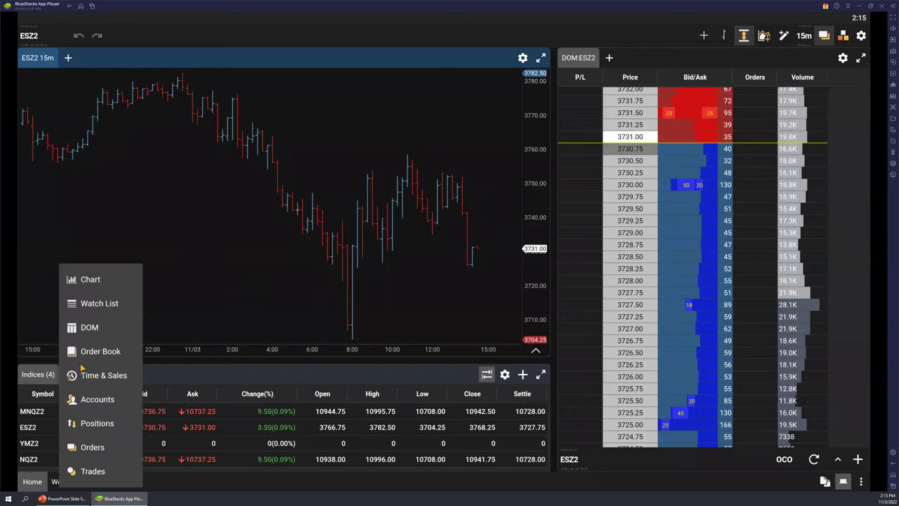
{"action": "left_click", "coordinate": [104, 423]}
{"action": "left_click", "coordinate": [117, 375]}
{"action": "left_click", "coordinate": [148, 448]}
Check the Indices, Positions and Orders tabs, then widen the DOM ladder by narrowing the chart.
{"action": "left_click", "coordinate": [38, 376]}
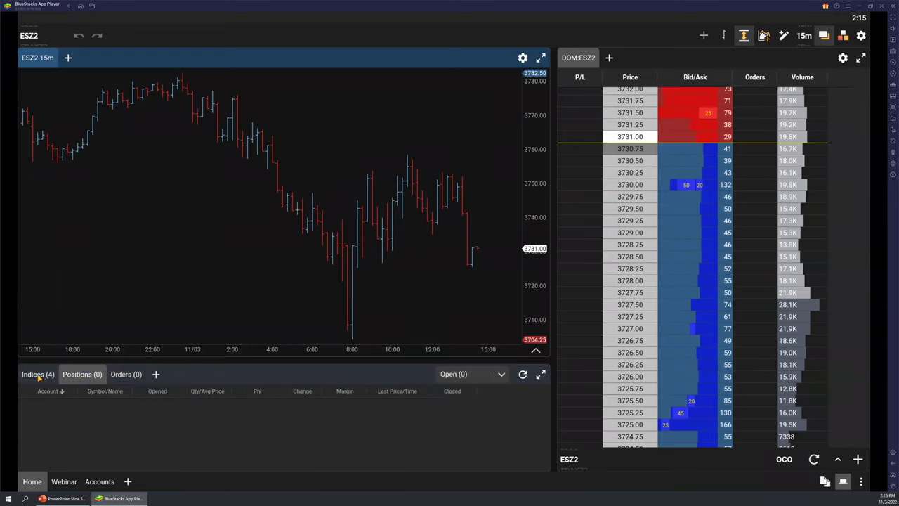
{"action": "left_click", "coordinate": [77, 376]}
{"action": "left_click", "coordinate": [125, 376]}
{"action": "left_click", "coordinate": [90, 376]}
{"action": "left_click", "coordinate": [126, 377]}
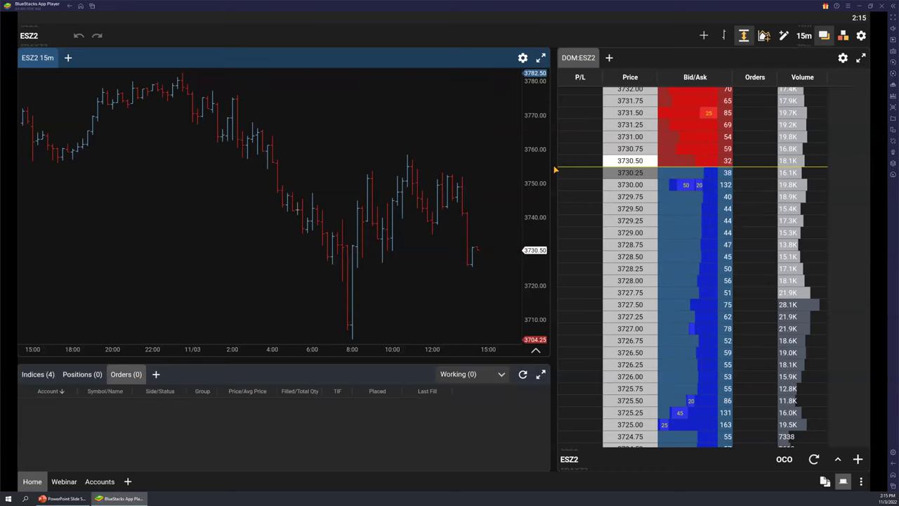
{"action": "left_click_drag", "start_coordinate": [555, 169], "coordinate": [503, 170]}
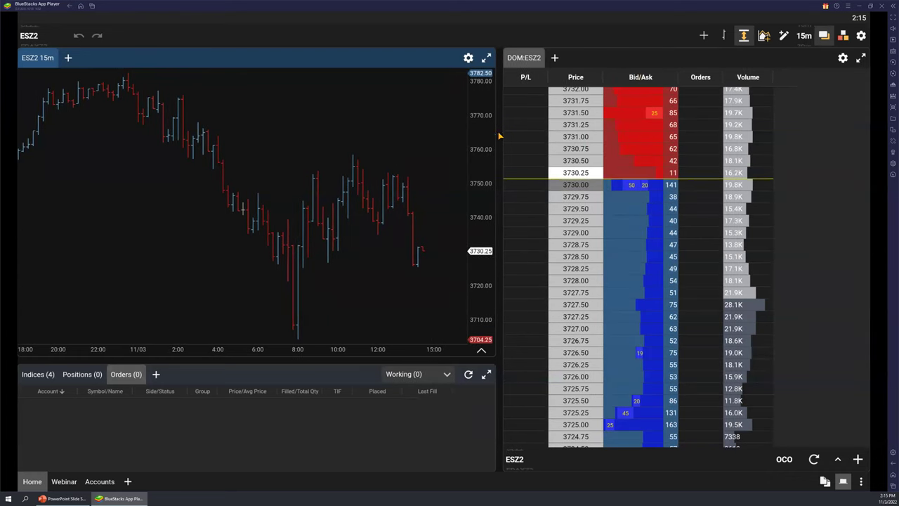
Widen the DOM, hide its P/L and combined Bid/Ask columns, and add separate Ask and Bid columns.
{"action": "left_click_drag", "start_coordinate": [500, 135], "coordinate": [477, 135]}
{"action": "left_click", "coordinate": [812, 251]}
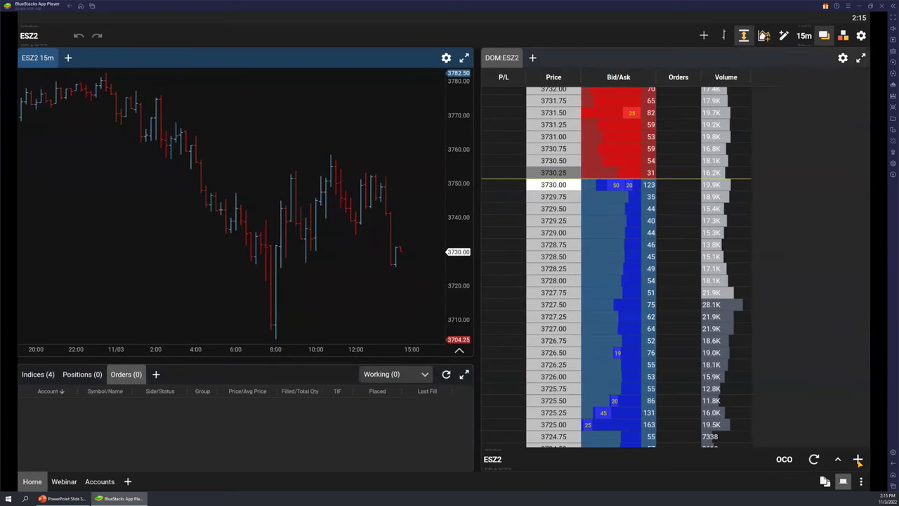
{"action": "left_click", "coordinate": [814, 64]}
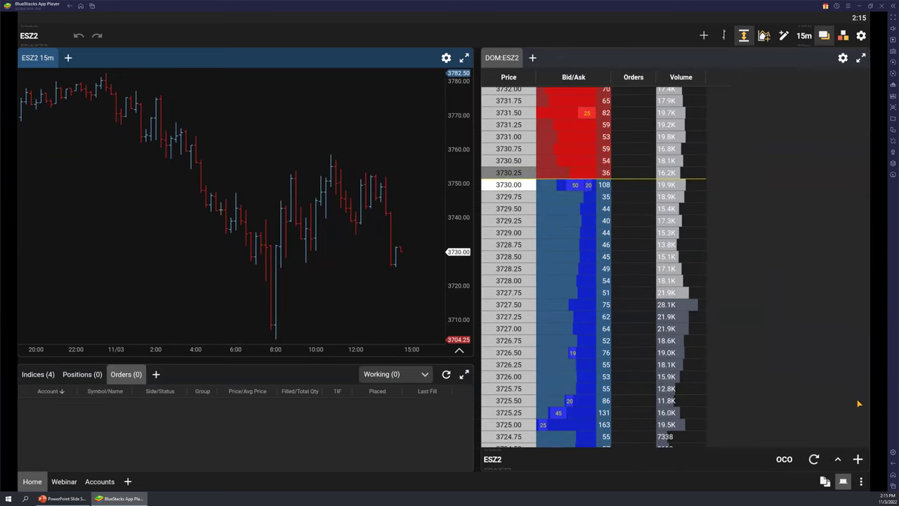
{"action": "left_click", "coordinate": [814, 253]}
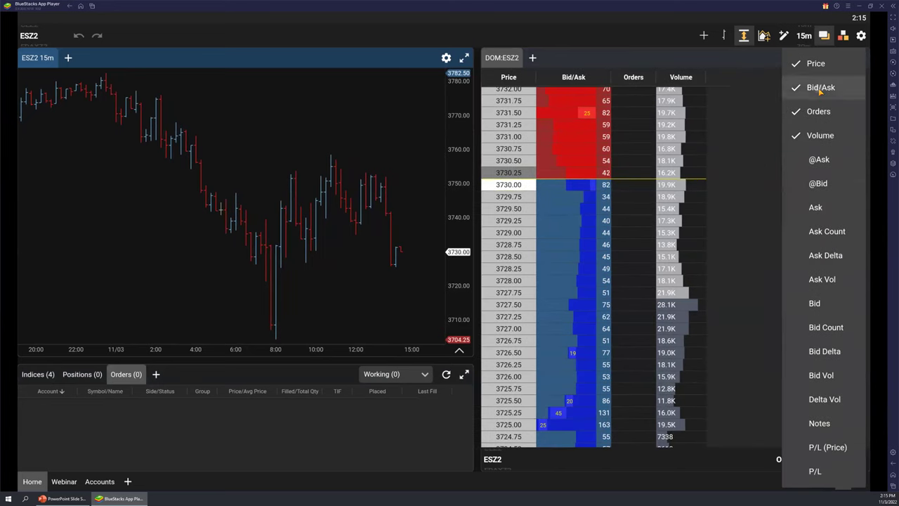
{"action": "left_click", "coordinate": [821, 87]}
{"action": "left_click", "coordinate": [859, 459]}
{"action": "left_click", "coordinate": [816, 184]}
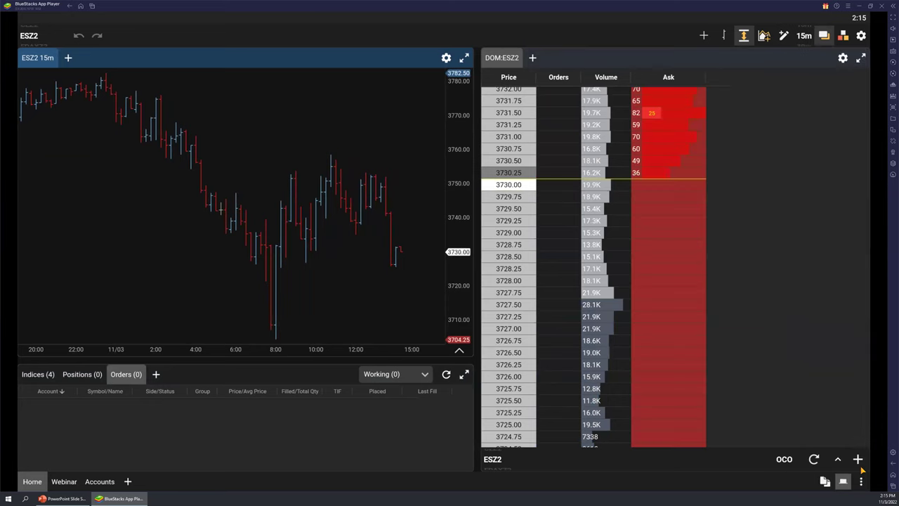
{"action": "left_click", "coordinate": [859, 459]}
{"action": "left_click", "coordinate": [815, 281]}
Arrange Orders far left, Bid beside Price, Ask after Bid, and narrow the Bid, Ask and Price columns.
{"action": "left_click_drag", "start_coordinate": [546, 83], "coordinate": [541, 82]}
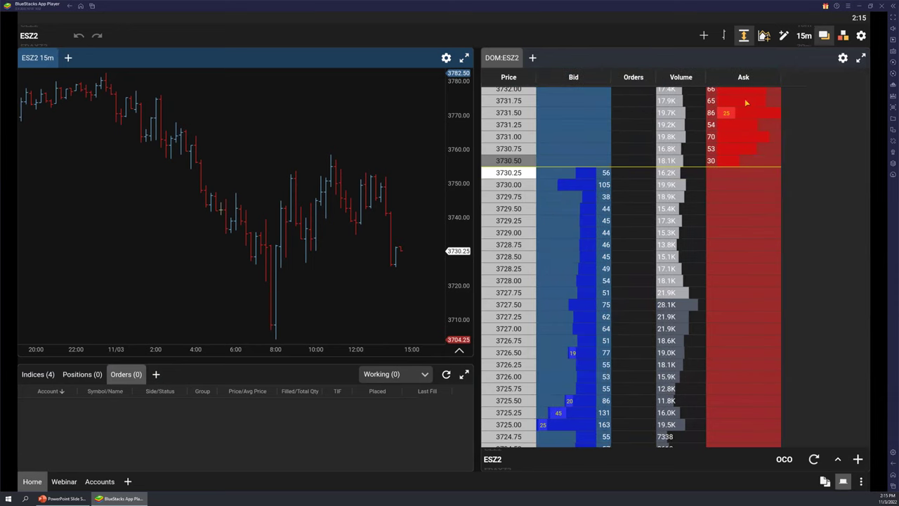
{"action": "left_click_drag", "start_coordinate": [745, 82], "coordinate": [622, 81]}
{"action": "left_click_drag", "start_coordinate": [708, 79], "coordinate": [526, 88]}
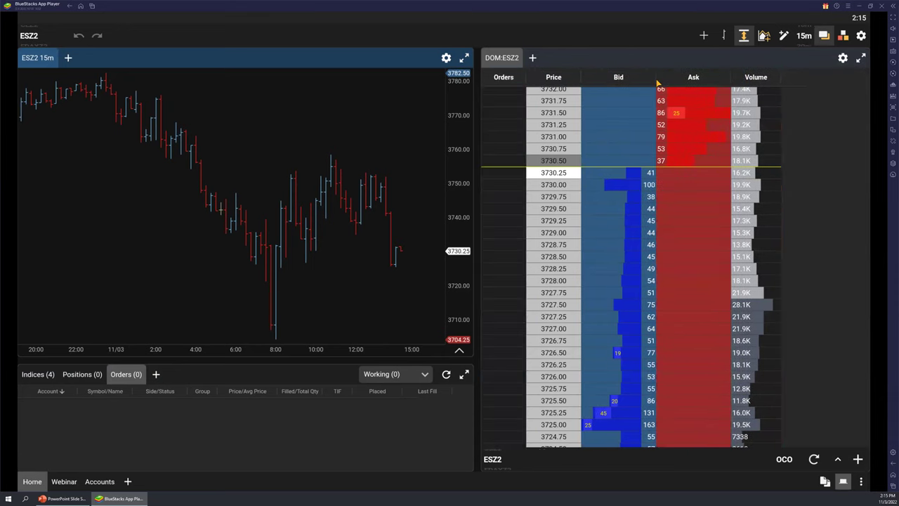
{"action": "left_click_drag", "start_coordinate": [648, 83], "coordinate": [635, 83]}
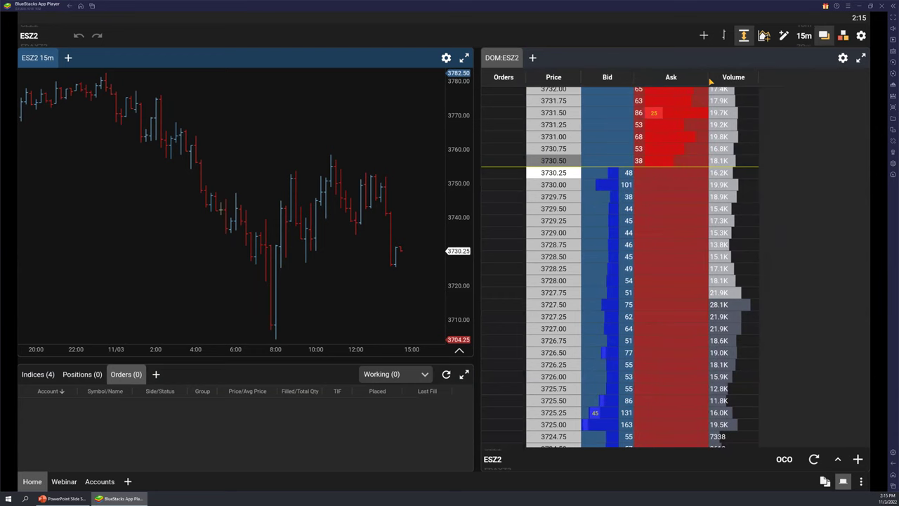
{"action": "left_click_drag", "start_coordinate": [711, 82], "coordinate": [694, 83]}
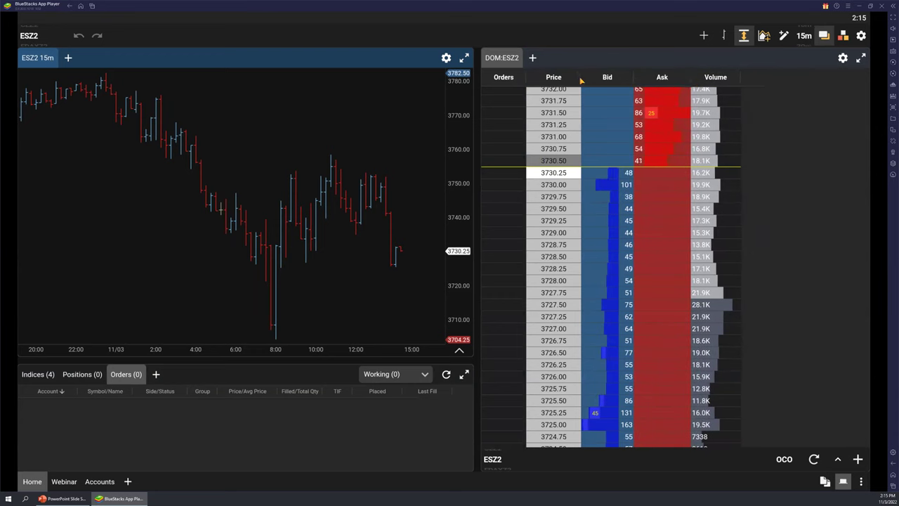
{"action": "left_click_drag", "start_coordinate": [581, 81], "coordinate": [558, 82]}
{"action": "left_click", "coordinate": [858, 460]}
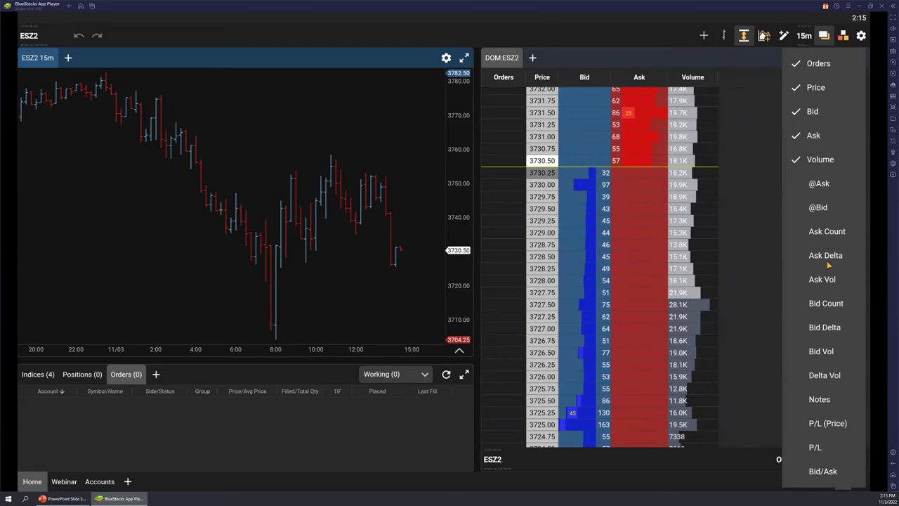
{"action": "left_click", "coordinate": [818, 208]}
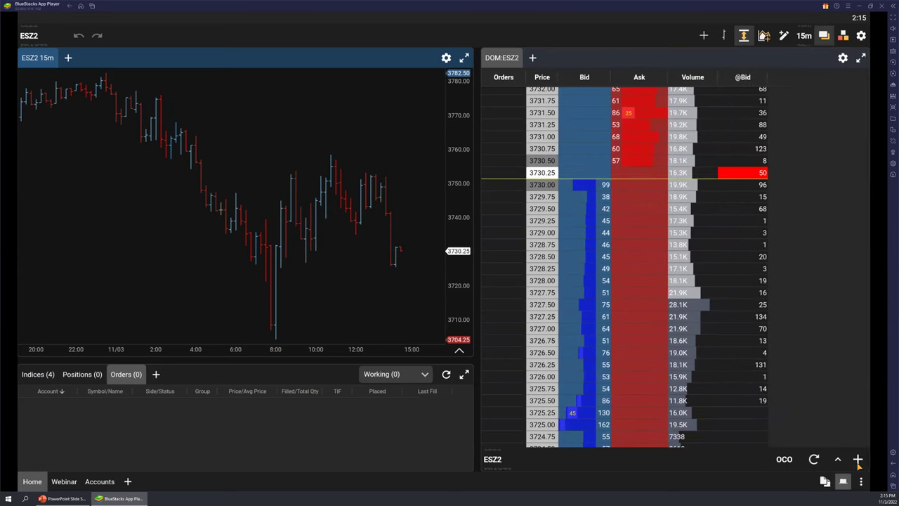
{"action": "left_click", "coordinate": [858, 461]}
{"action": "left_click", "coordinate": [821, 203]}
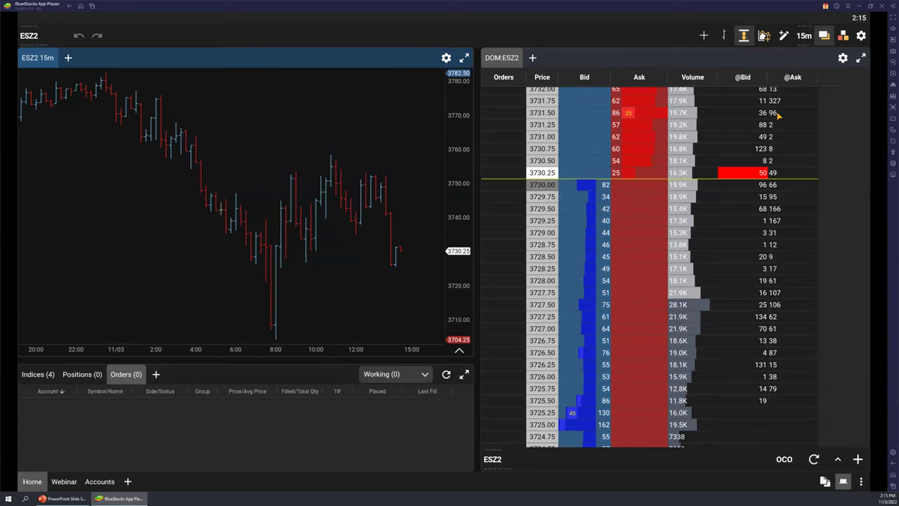
{"action": "left_click_drag", "start_coordinate": [754, 81], "coordinate": [635, 79]}
{"action": "left_click_drag", "start_coordinate": [793, 78], "coordinate": [653, 83]}
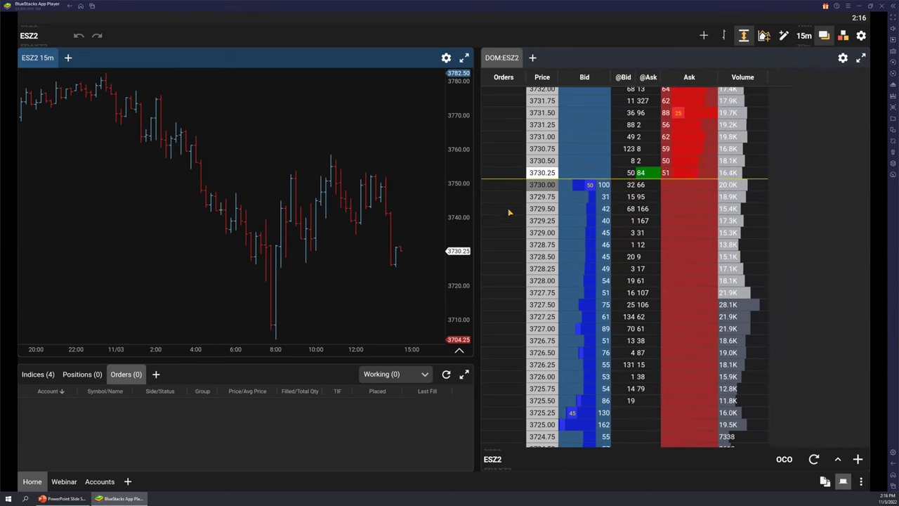
Widen the chart beside a narrower DOM, narrow the Orders column, and show the Indices (4) watch list.
{"action": "scroll", "coordinate": [682, 224], "scroll_direction": "up", "scroll_amount": 3}
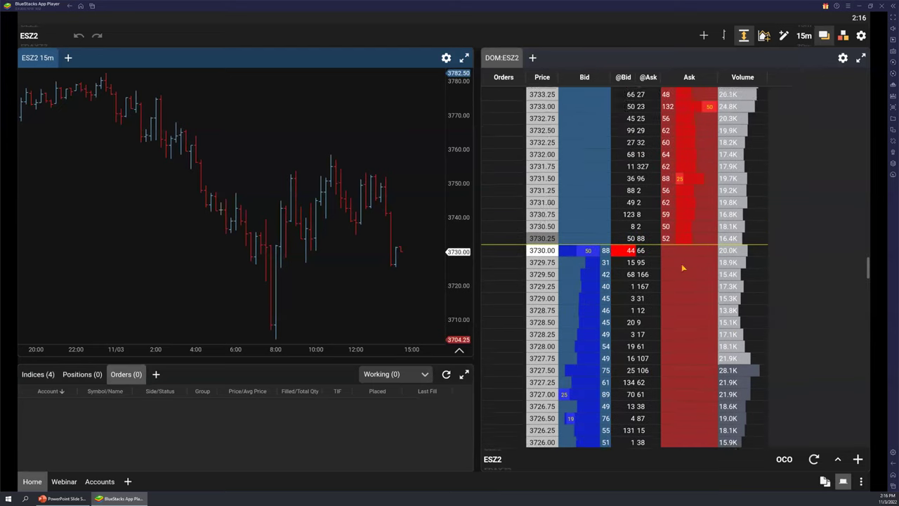
{"action": "left_click_drag", "start_coordinate": [478, 244], "coordinate": [564, 251]}
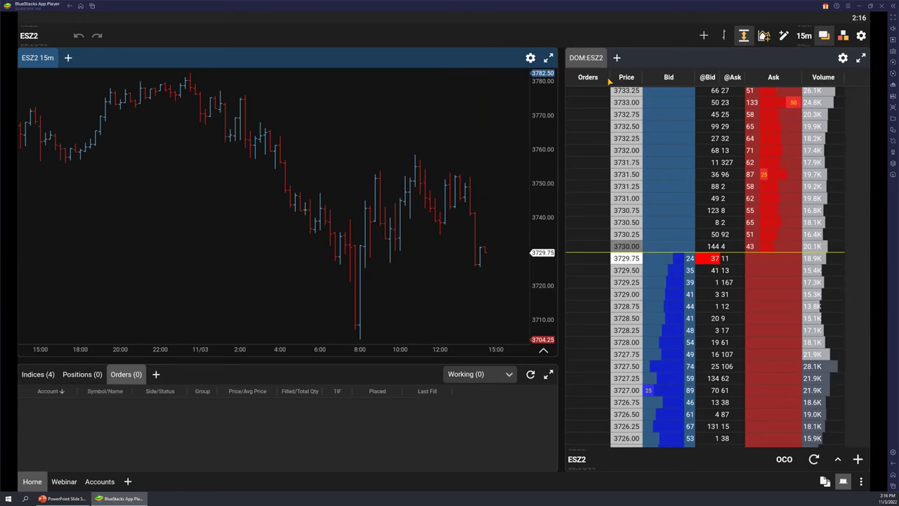
{"action": "left_click_drag", "start_coordinate": [609, 82], "coordinate": [602, 82]}
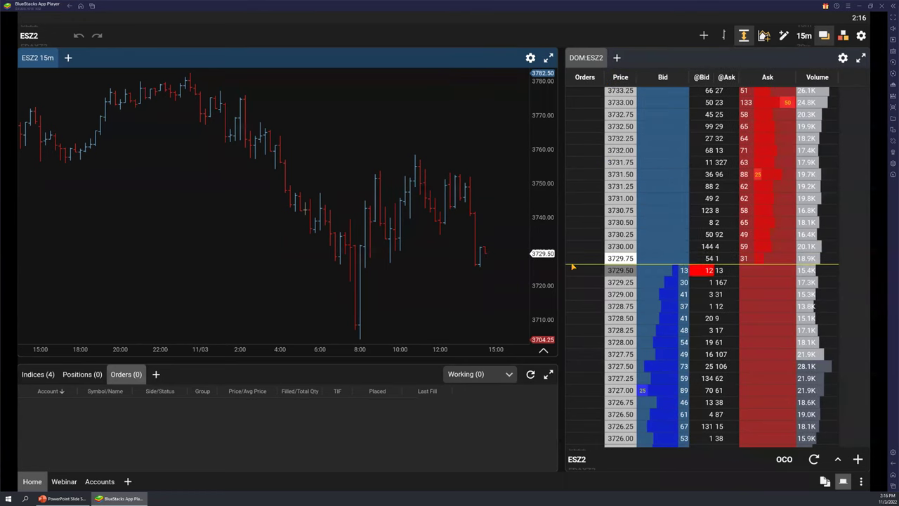
{"action": "left_click_drag", "start_coordinate": [564, 269], "coordinate": [592, 276]}
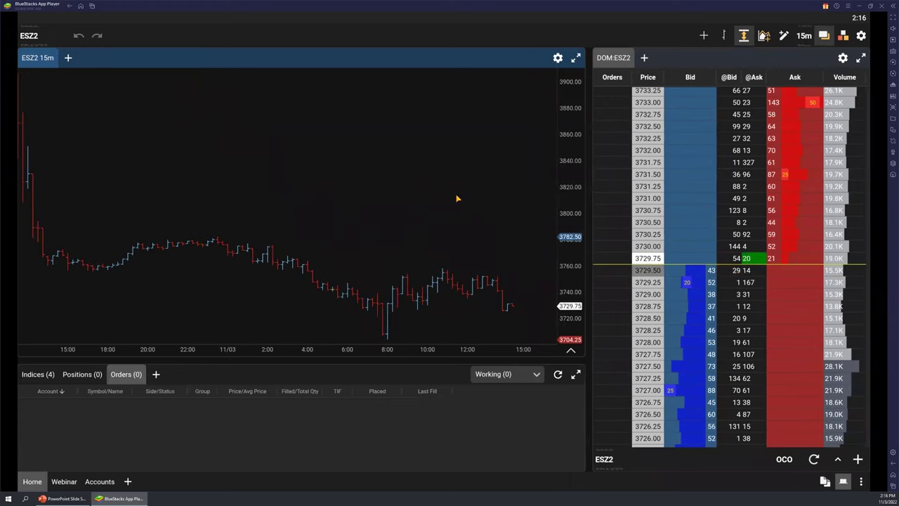
{"action": "left_click", "coordinate": [51, 370]}
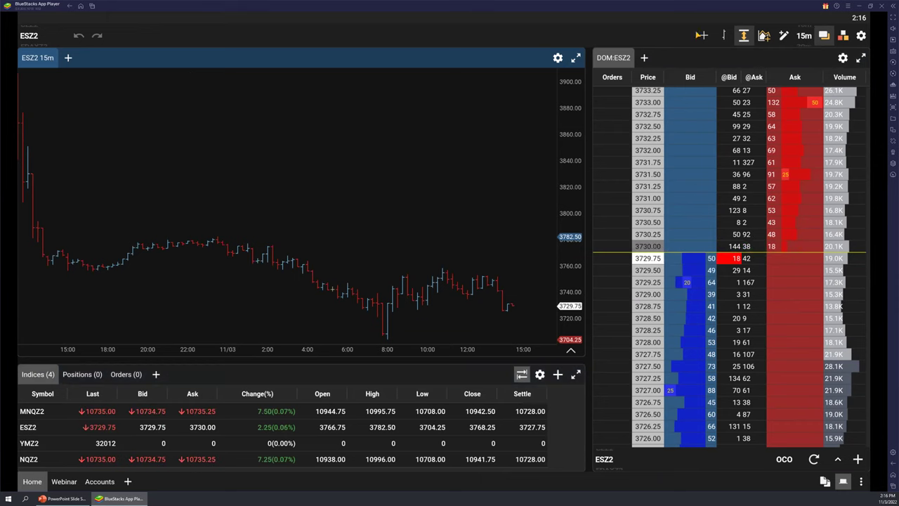
Switch the ESZ2 chart to candles at a 5-minute interval.
{"action": "left_click", "coordinate": [727, 35]}
{"action": "left_click", "coordinate": [673, 101]}
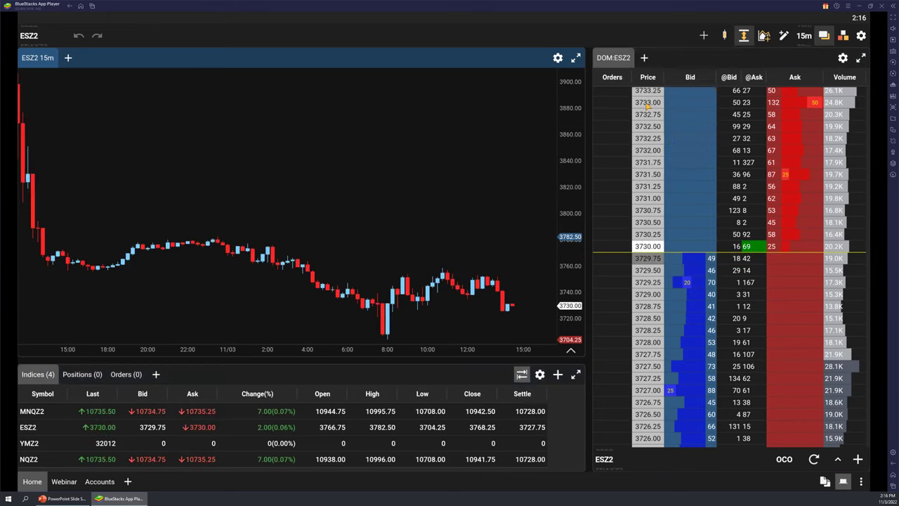
{"action": "left_click", "coordinate": [804, 37]}
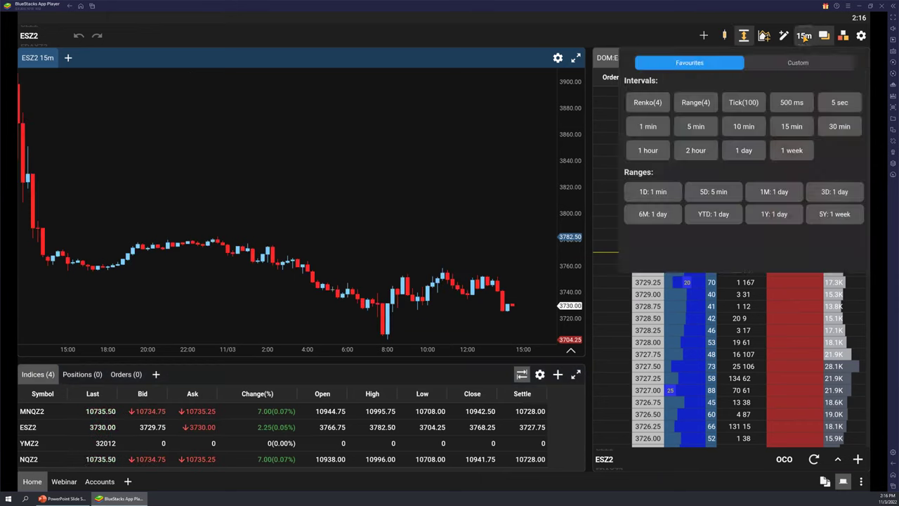
{"action": "left_click", "coordinate": [695, 126]}
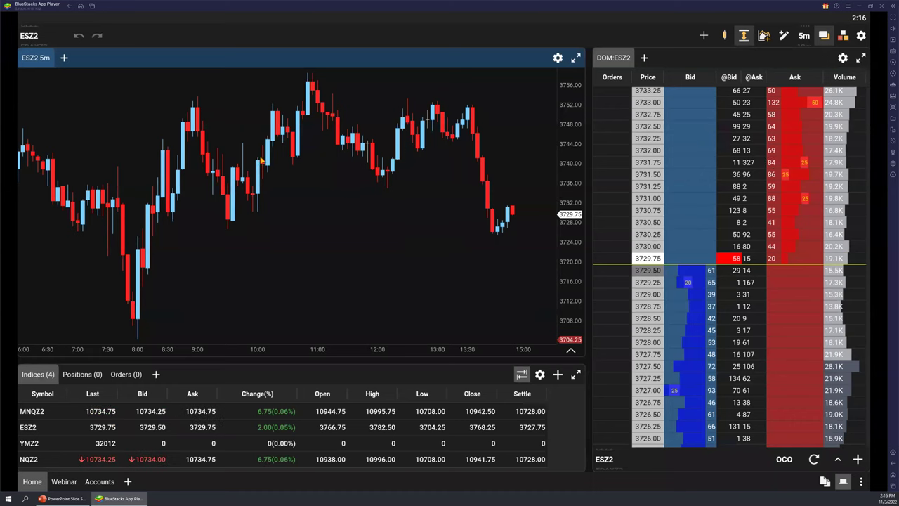
Add a second ESZ2 chart tab set to 15-minute candles.
{"action": "left_click", "coordinate": [65, 57]}
{"action": "left_click", "coordinate": [74, 64]}
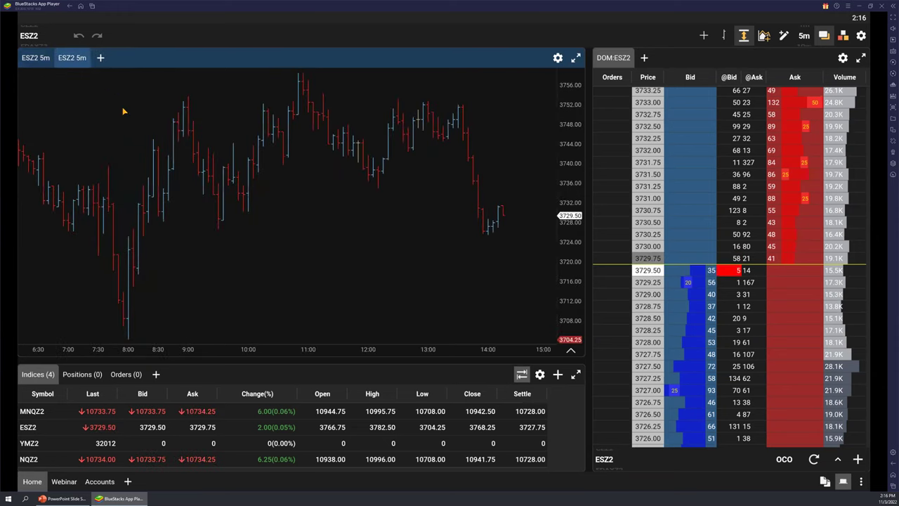
{"action": "left_click", "coordinate": [801, 39]}
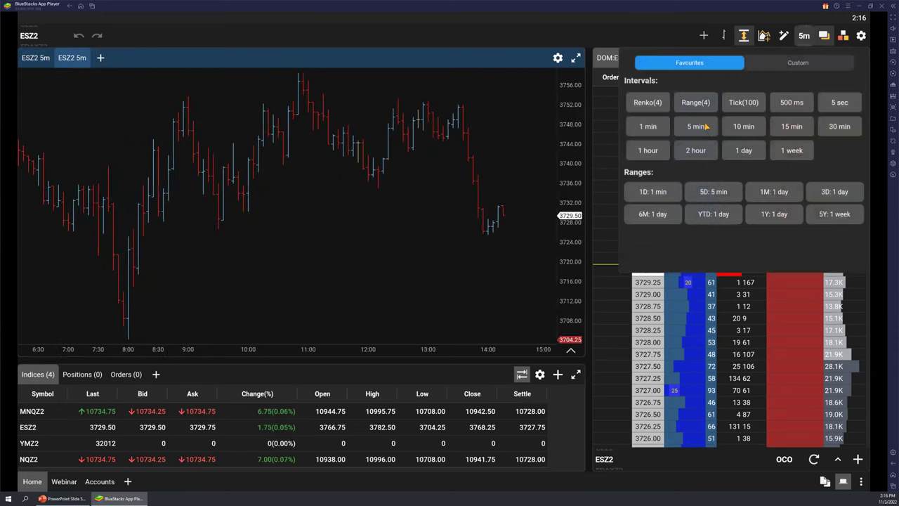
{"action": "left_click", "coordinate": [790, 127]}
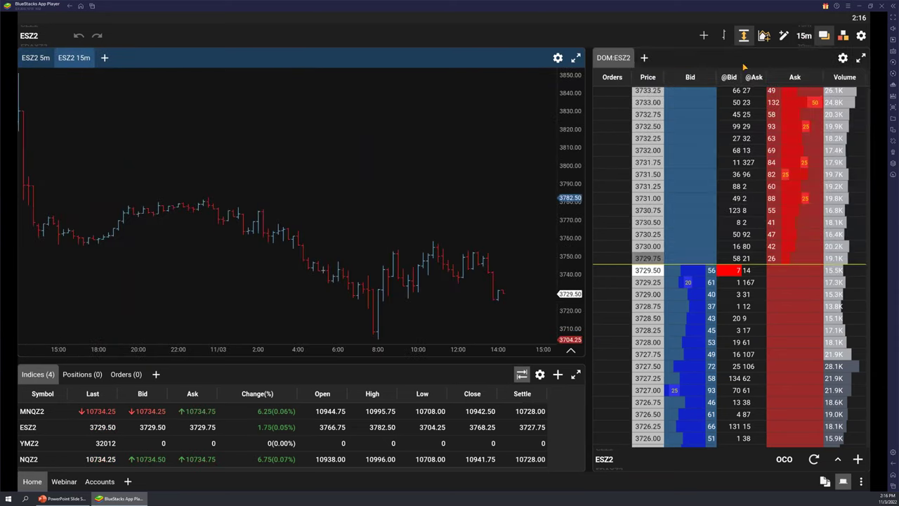
{"action": "left_click", "coordinate": [723, 35]}
{"action": "left_click", "coordinate": [640, 104]}
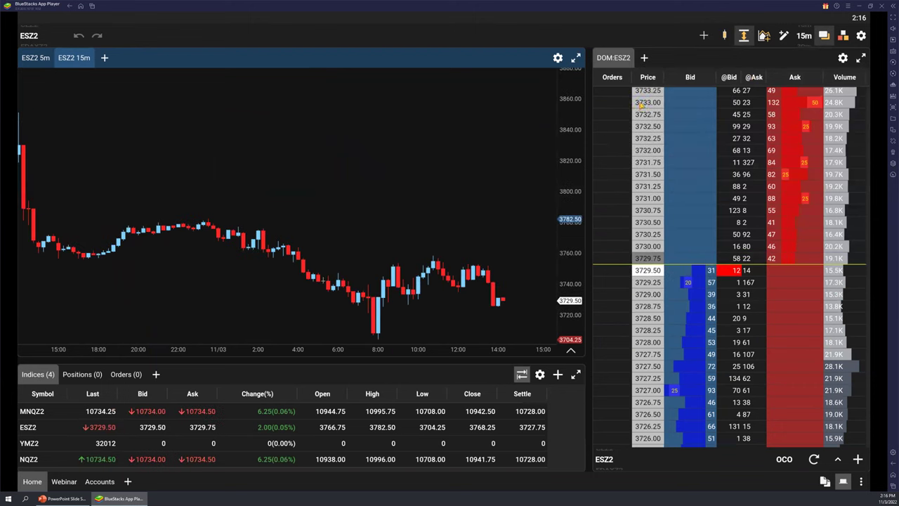
Reduce the 15m chart's bar width to 6 in Bar Settings and apply it.
{"action": "left_click", "coordinate": [558, 58]}
{"action": "left_click", "coordinate": [383, 118]}
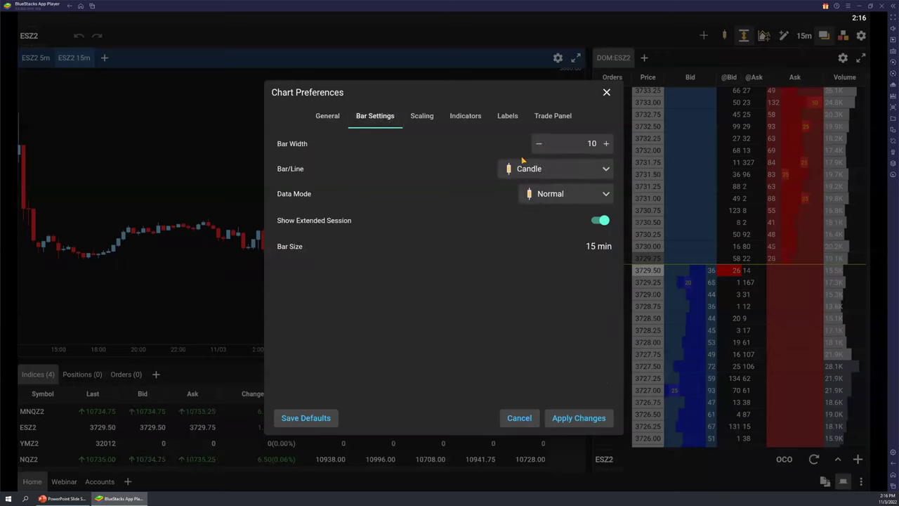
{"action": "left_click", "coordinate": [538, 144]}
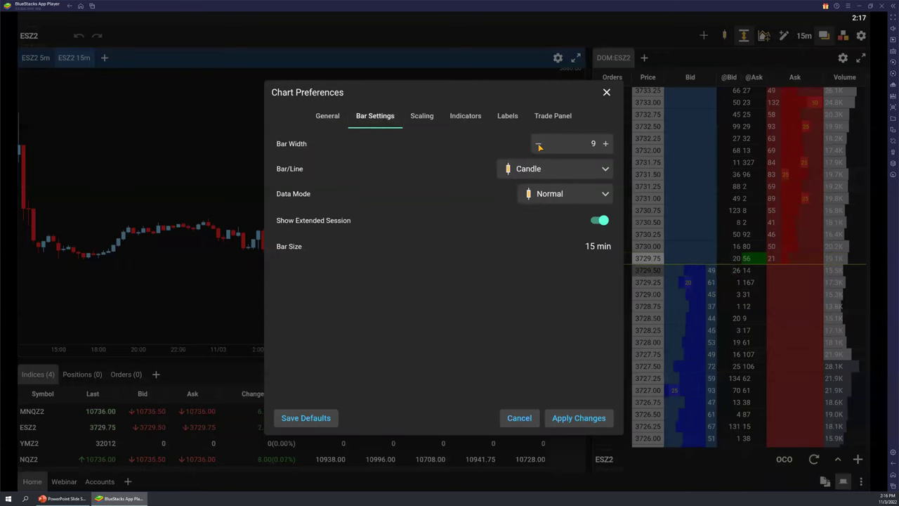
{"action": "left_click", "coordinate": [539, 144]}
{"action": "left_click", "coordinate": [539, 144]}
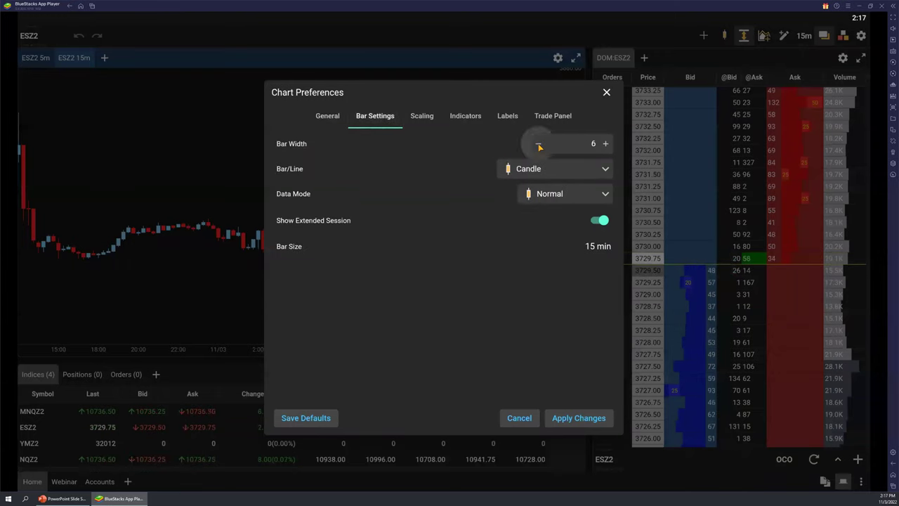
{"action": "left_click", "coordinate": [564, 418]}
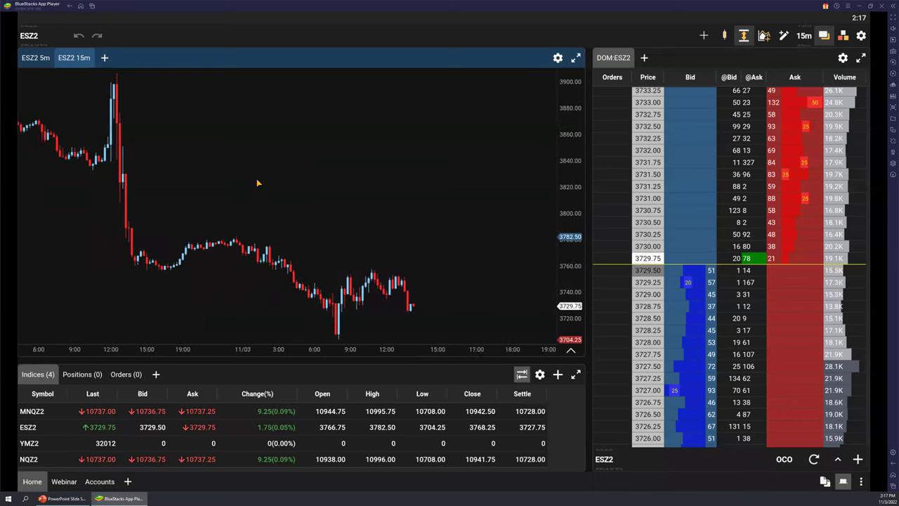
{"action": "left_click_drag", "start_coordinate": [267, 185], "coordinate": [351, 176]}
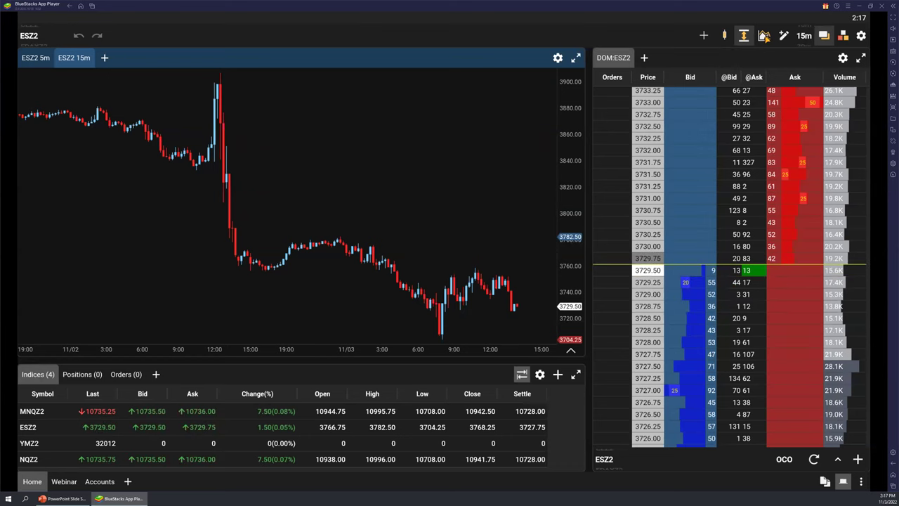
Open the study list filtered to the Order Flow group.
{"action": "left_click", "coordinate": [765, 36]}
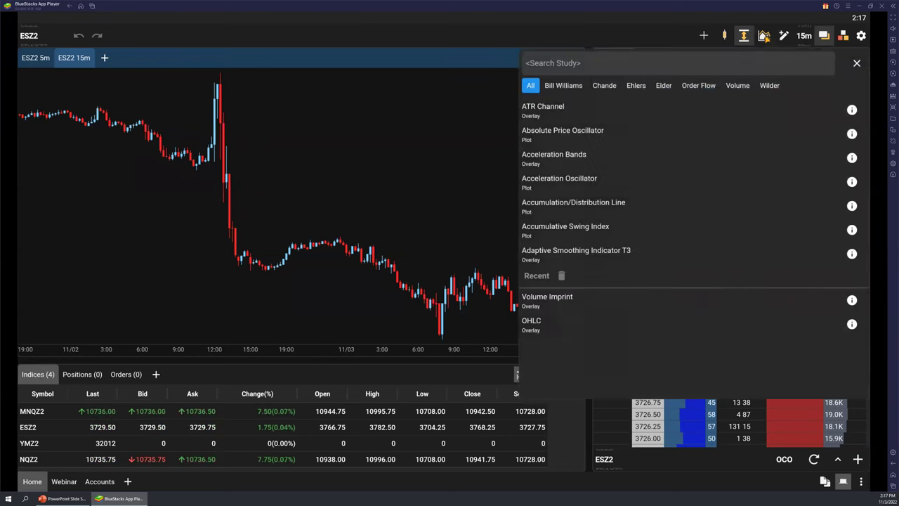
{"action": "left_click", "coordinate": [705, 87]}
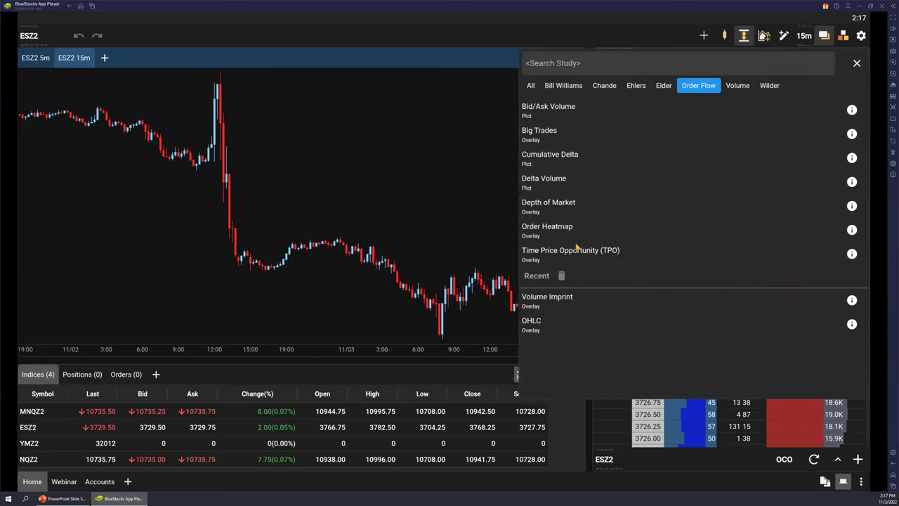
{"action": "left_click_drag", "start_coordinate": [573, 231], "coordinate": [573, 171]}
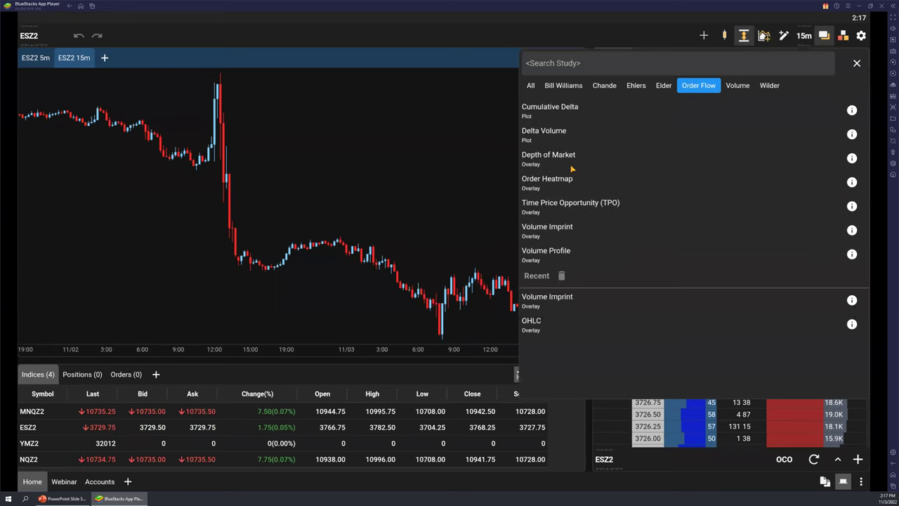
Choose Volume Imprint and give the study its own bar size of 1 day.
{"action": "left_click", "coordinate": [539, 224]}
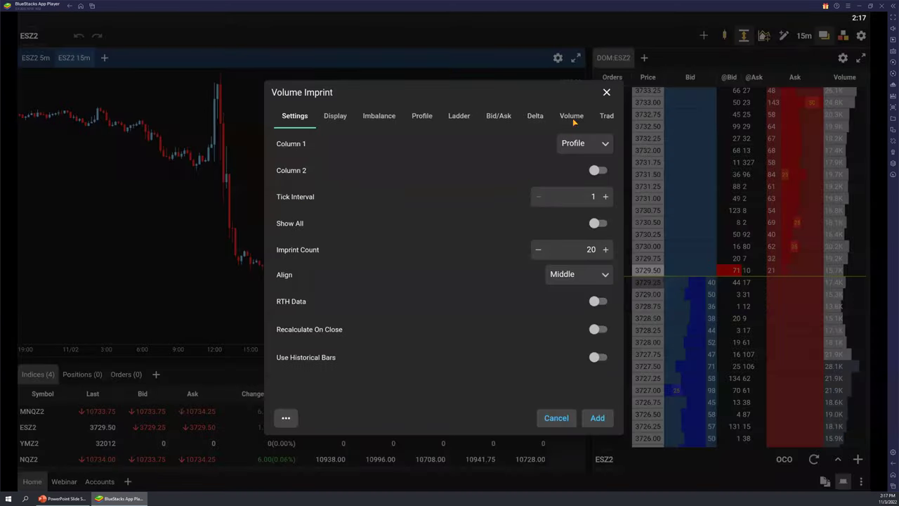
{"action": "left_click_drag", "start_coordinate": [511, 121], "coordinate": [470, 121]}
{"action": "left_click_drag", "start_coordinate": [546, 118], "coordinate": [445, 120]}
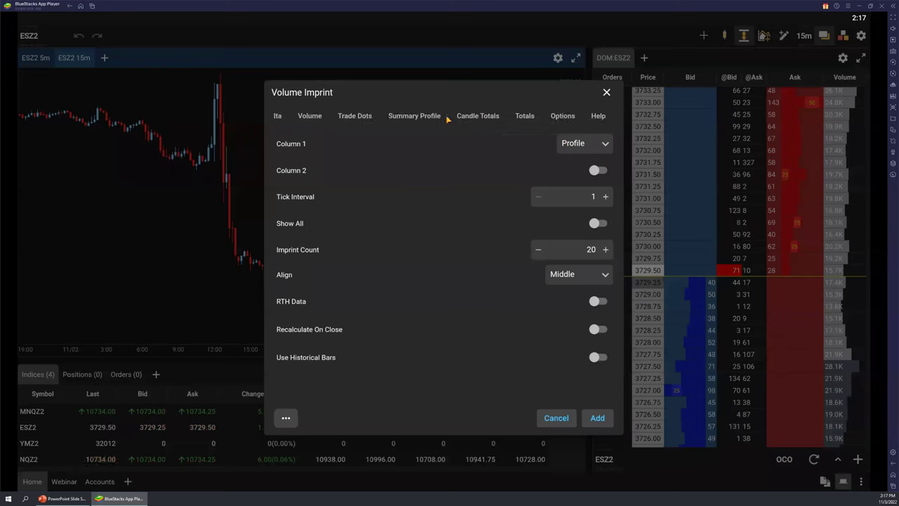
{"action": "left_click", "coordinate": [562, 117]}
{"action": "left_click", "coordinate": [599, 145]}
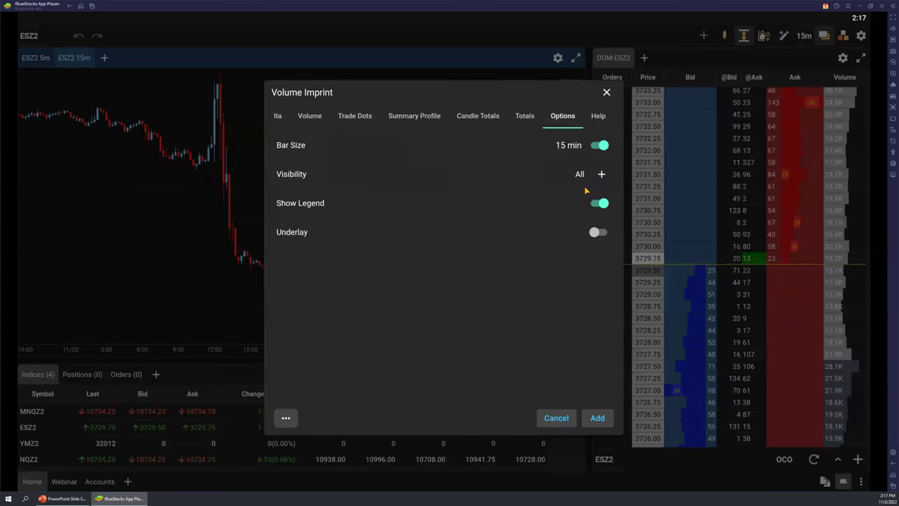
{"action": "left_click", "coordinate": [574, 148]}
{"action": "left_click", "coordinate": [570, 265]}
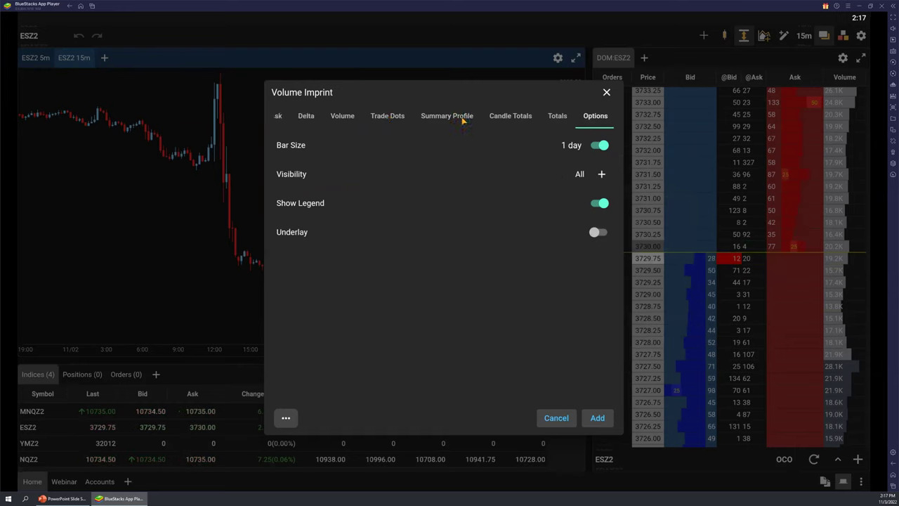
{"action": "left_click_drag", "start_coordinate": [502, 121], "coordinate": [595, 121]}
{"action": "left_click", "coordinate": [307, 120]}
Set Imprint Count to 3, turn off Show Open/Close, and align imprints to Start Of Bar.
{"action": "left_click", "coordinate": [590, 250]}
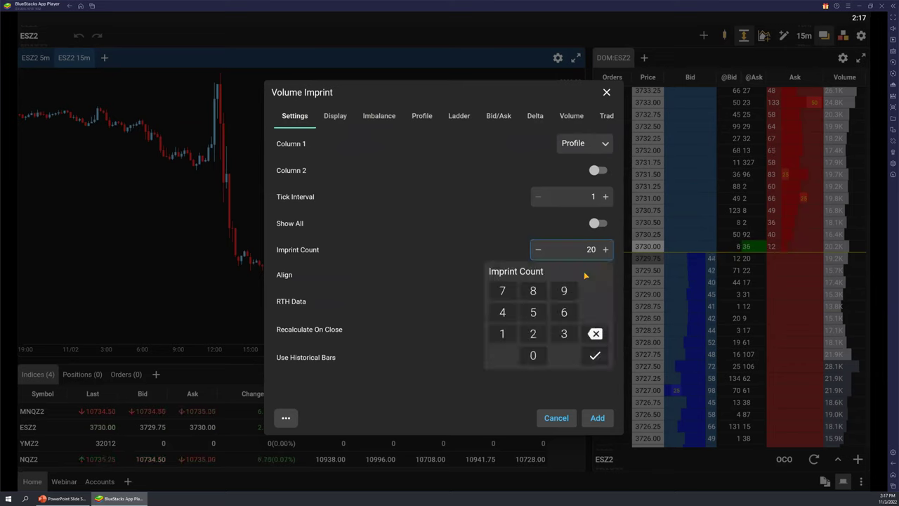
{"action": "left_click", "coordinate": [564, 334]}
{"action": "left_click", "coordinate": [595, 357]}
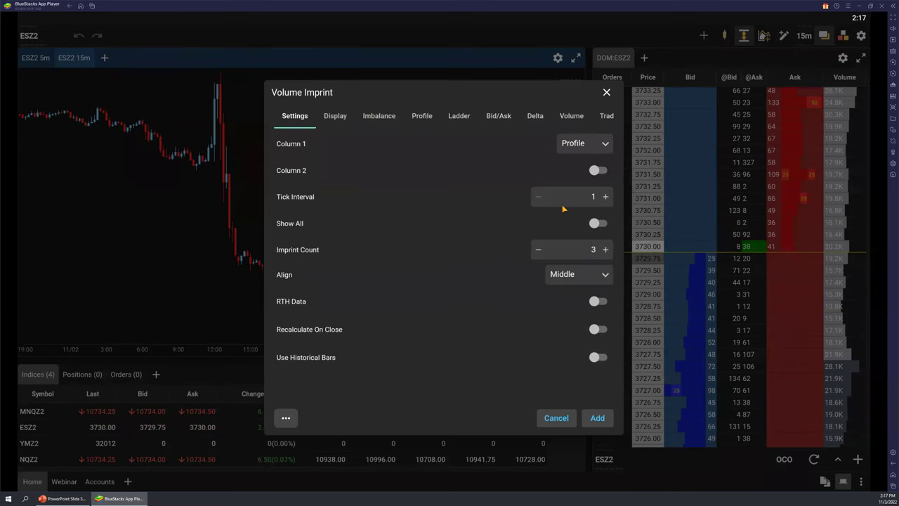
{"action": "left_click_drag", "start_coordinate": [577, 146], "coordinate": [518, 185]}
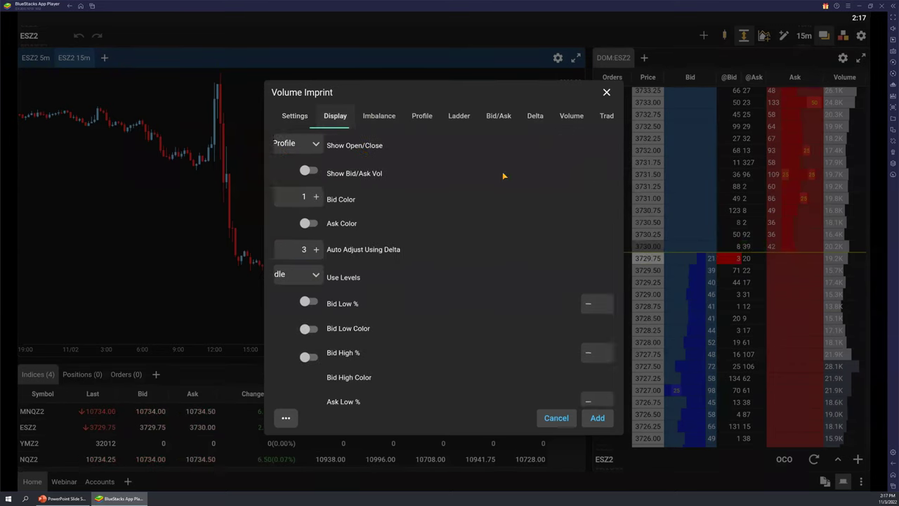
{"action": "left_click", "coordinate": [600, 145]}
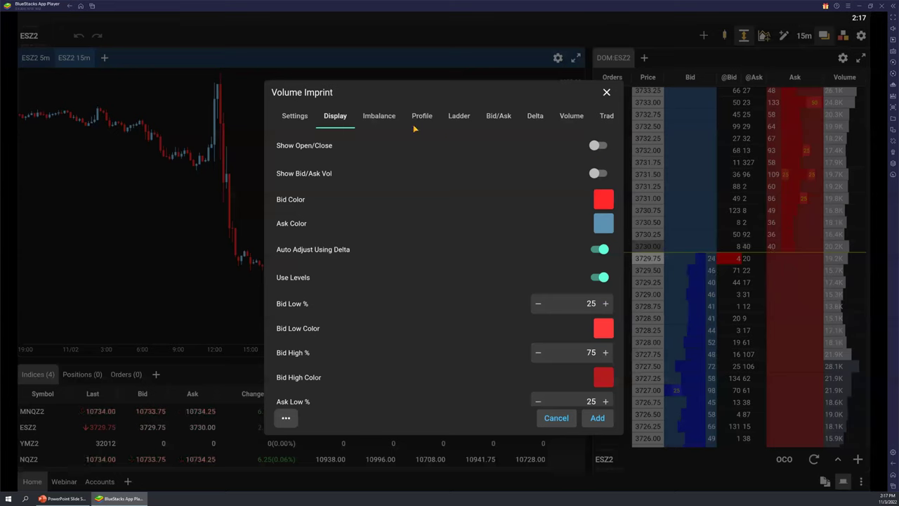
{"action": "left_click", "coordinate": [299, 118]}
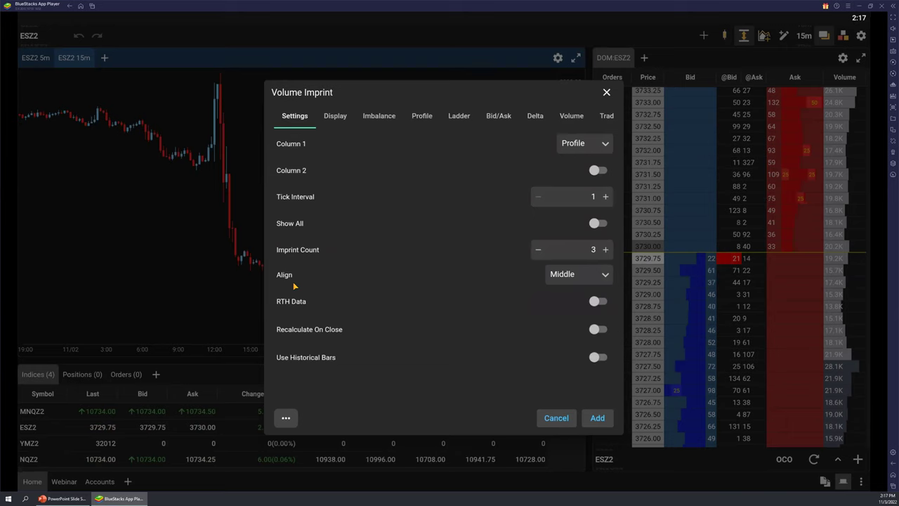
{"action": "left_click", "coordinate": [576, 278]}
{"action": "left_click", "coordinate": [573, 318]}
Enable Max Width and set it to 250.
{"action": "left_click", "coordinate": [337, 116]}
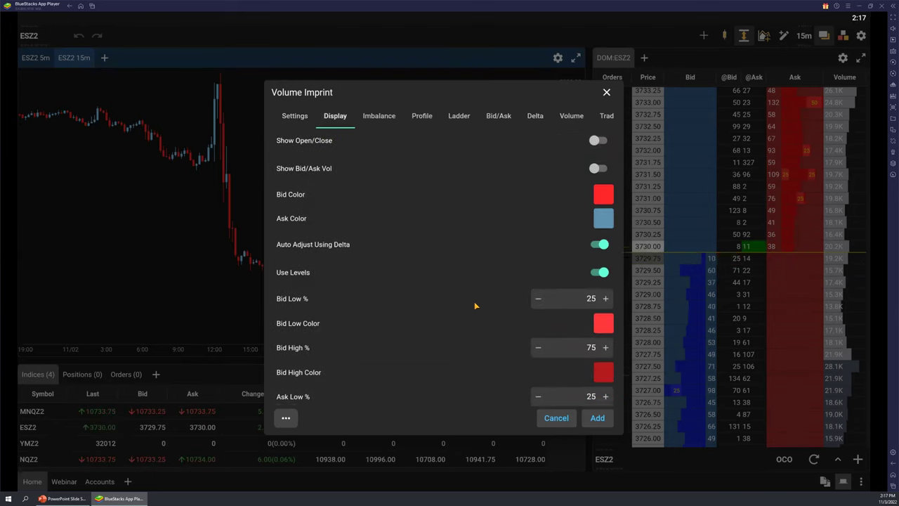
{"action": "left_click_drag", "start_coordinate": [474, 281], "coordinate": [478, 145]}
{"action": "left_click", "coordinate": [596, 385]}
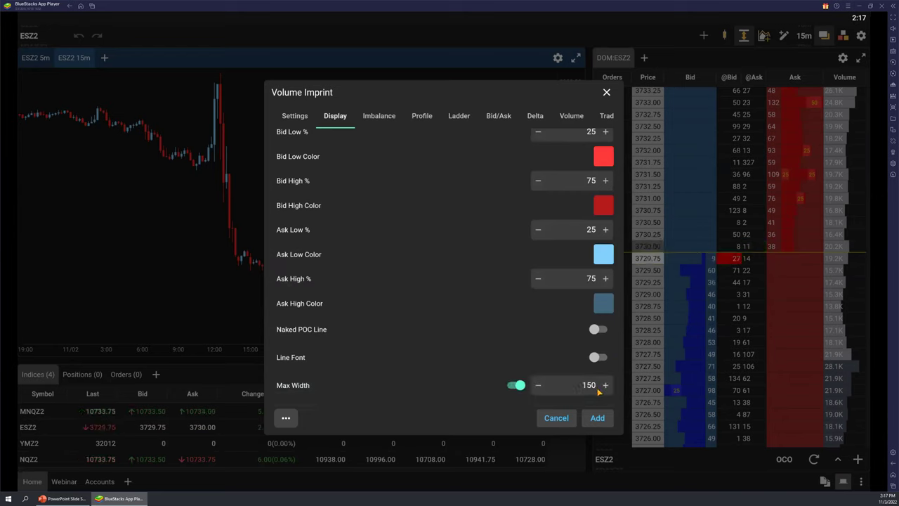
{"action": "left_click", "coordinate": [587, 385]}
{"action": "left_click", "coordinate": [532, 337]}
{"action": "left_click", "coordinate": [534, 317]}
{"action": "left_click", "coordinate": [533, 360]}
{"action": "left_click", "coordinate": [594, 360]}
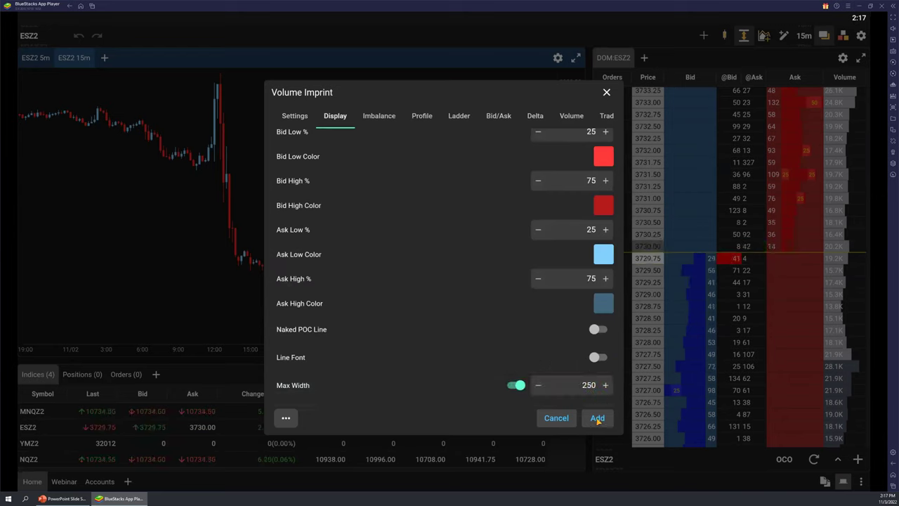
Add the configured Volume Imprint study to the ESZ2 15m chart.
{"action": "left_click", "coordinate": [597, 418]}
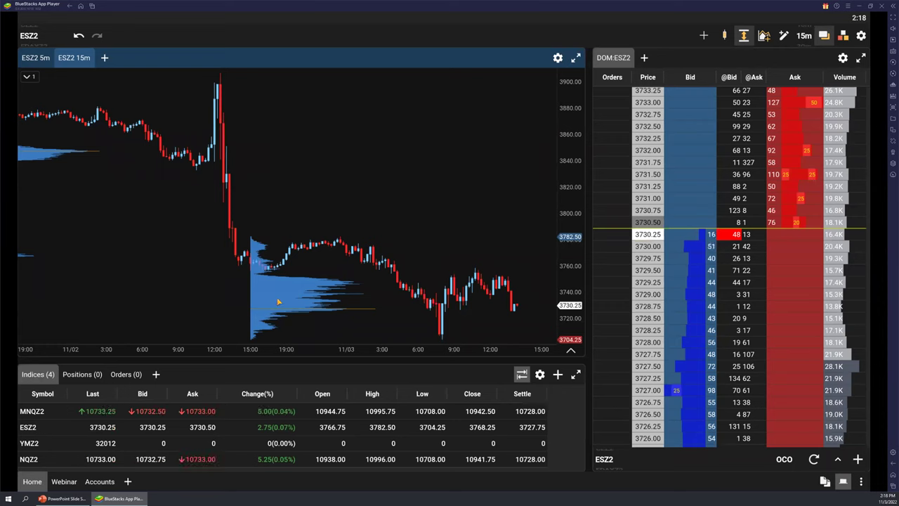
Add the OHLC study from Recent with the Daily timeframe to the 15m chart.
{"action": "left_click", "coordinate": [766, 37]}
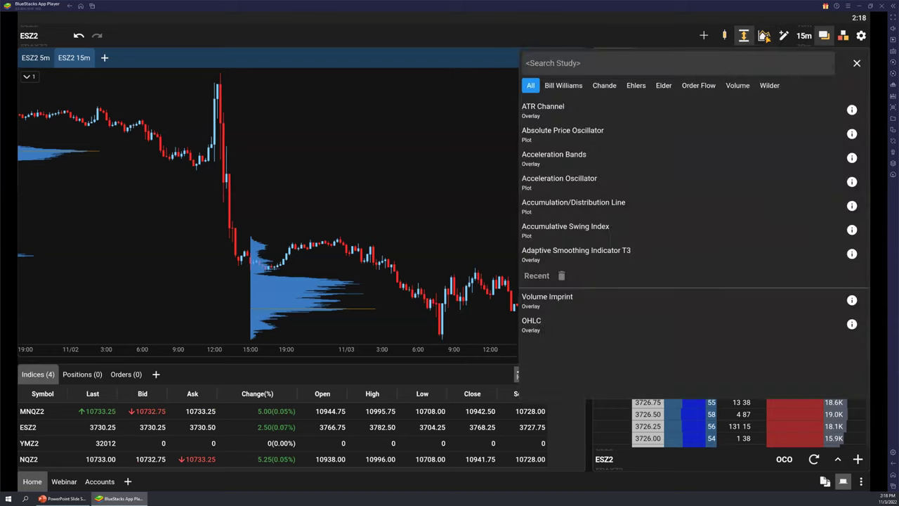
{"action": "left_click", "coordinate": [532, 321]}
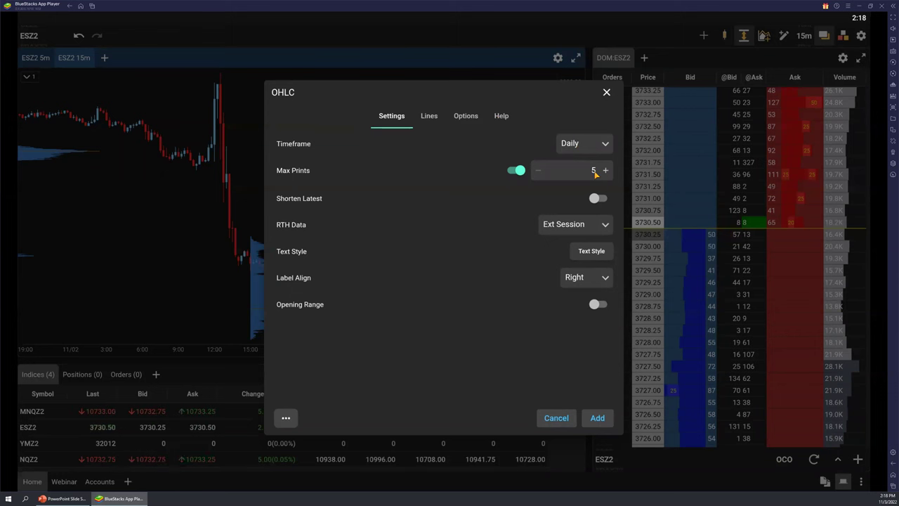
{"action": "left_click", "coordinate": [598, 418]}
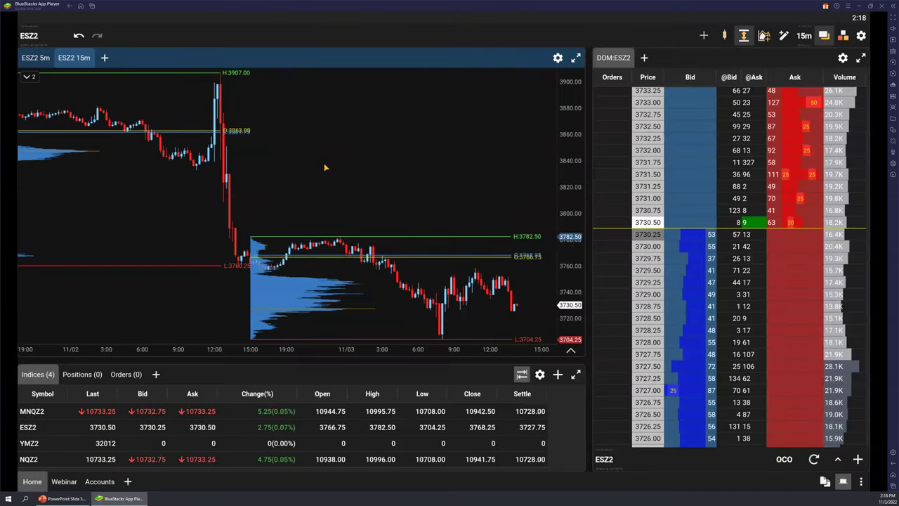
Add a new ESZ2 chart tab showing daily candles.
{"action": "left_click", "coordinate": [105, 58]}
{"action": "left_click", "coordinate": [125, 63]}
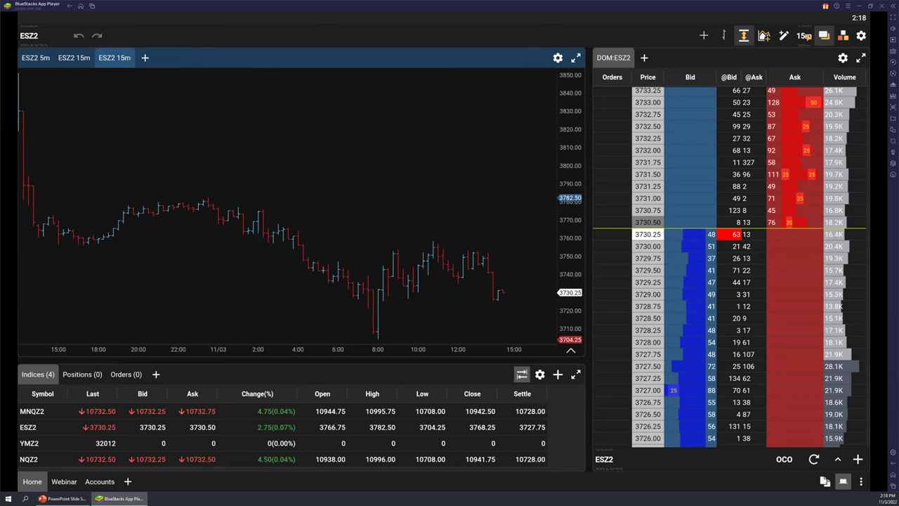
{"action": "left_click", "coordinate": [804, 35]}
{"action": "left_click", "coordinate": [739, 152]}
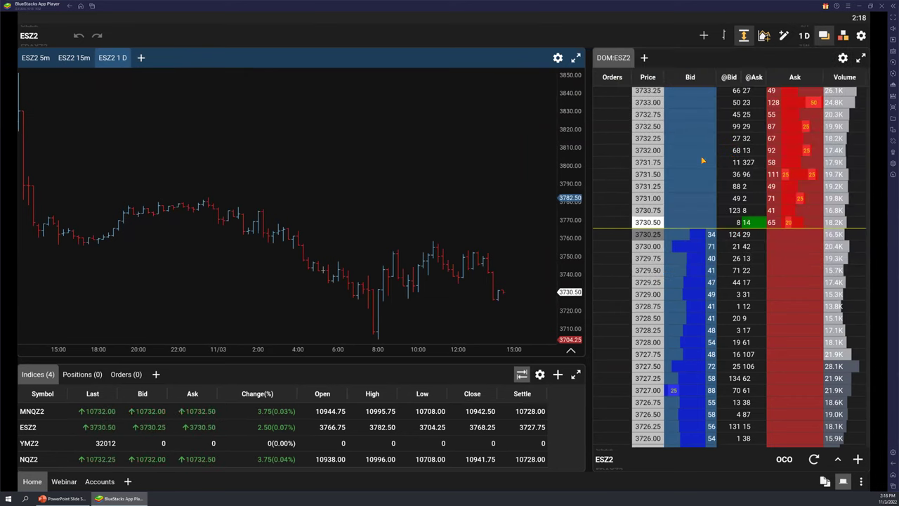
{"action": "left_click", "coordinate": [725, 36]}
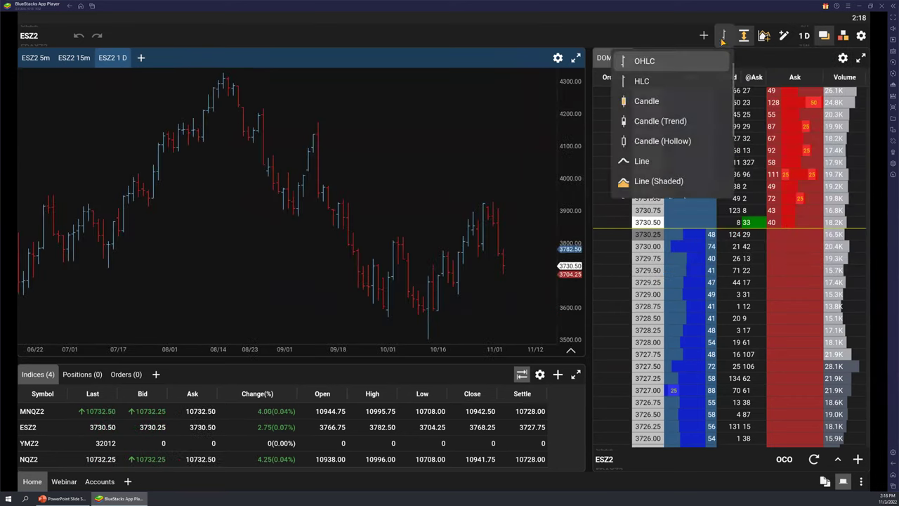
{"action": "left_click", "coordinate": [647, 102]}
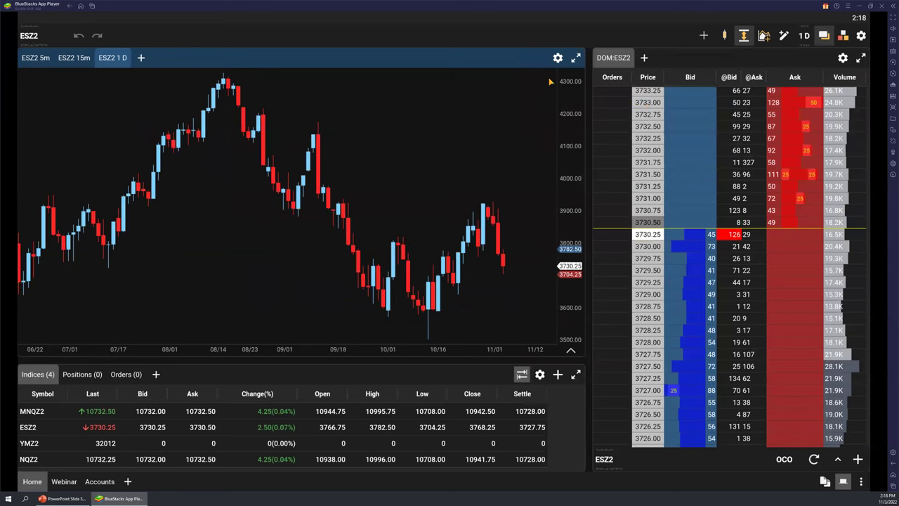
Lower the daily chart's bar width to 5 in Bar Settings and apply it.
{"action": "left_click", "coordinate": [558, 59]}
{"action": "left_click", "coordinate": [377, 117]}
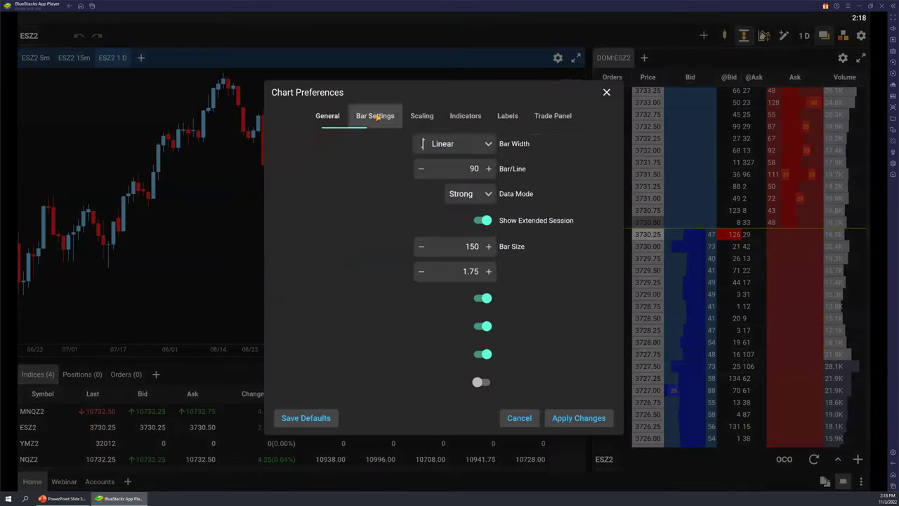
{"action": "left_click", "coordinate": [560, 145]}
{"action": "left_click", "coordinate": [561, 146]}
{"action": "left_click", "coordinate": [562, 145]}
{"action": "left_click", "coordinate": [562, 145]}
{"action": "left_click", "coordinate": [570, 146]}
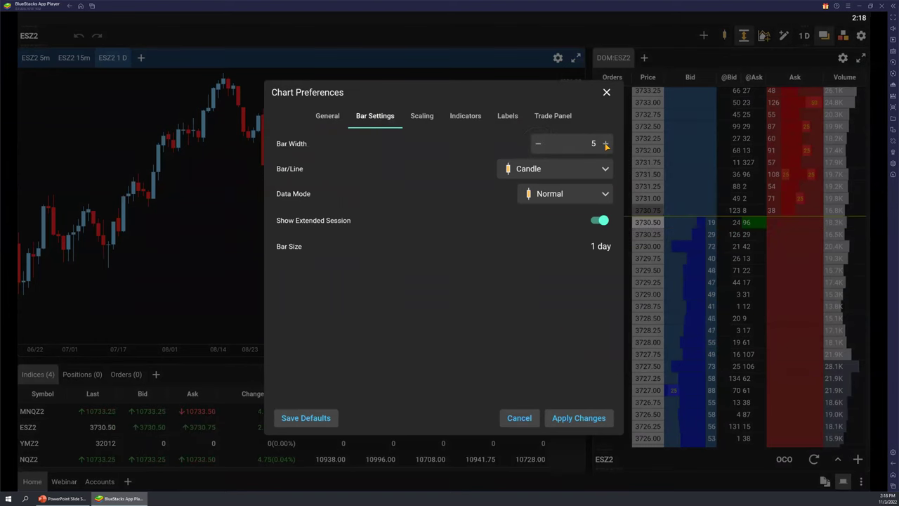
{"action": "left_click", "coordinate": [566, 419]}
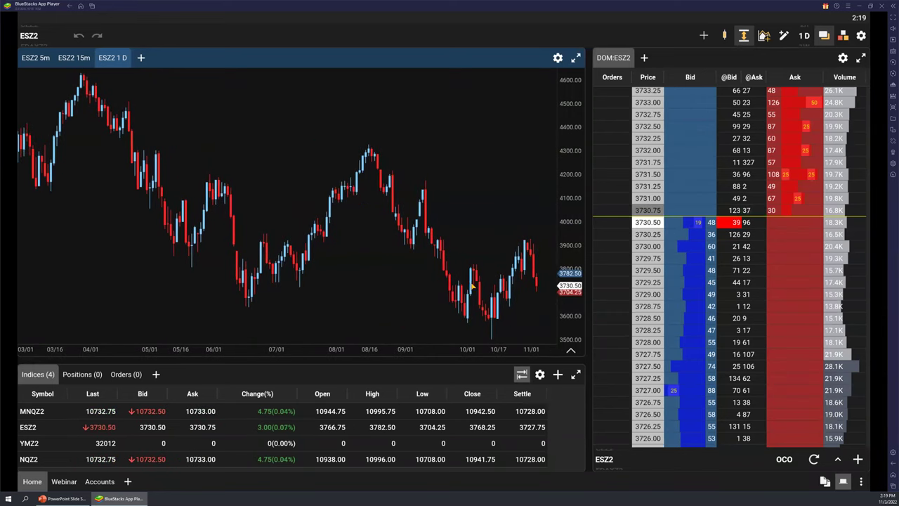
Switch to the ESZ2 5m chart and open the Volume Imprint study settings.
{"action": "left_click", "coordinate": [74, 58]}
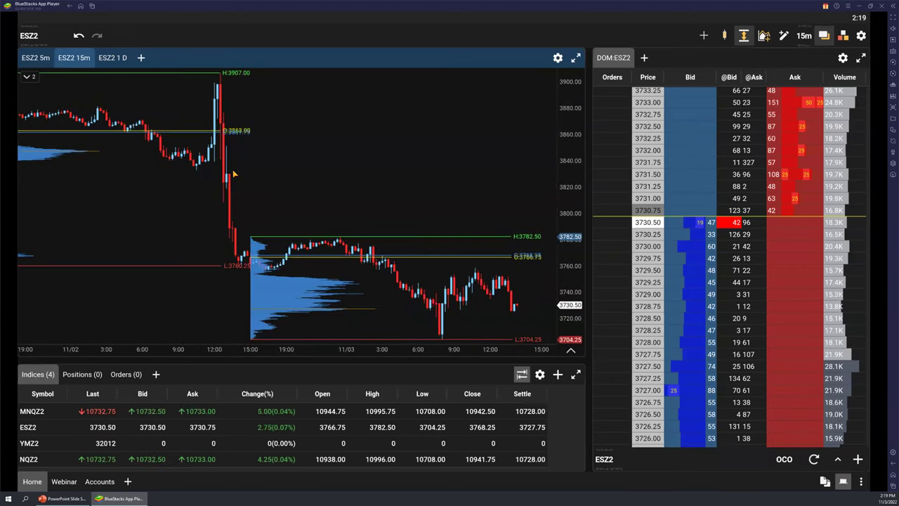
{"action": "left_click", "coordinate": [30, 61]}
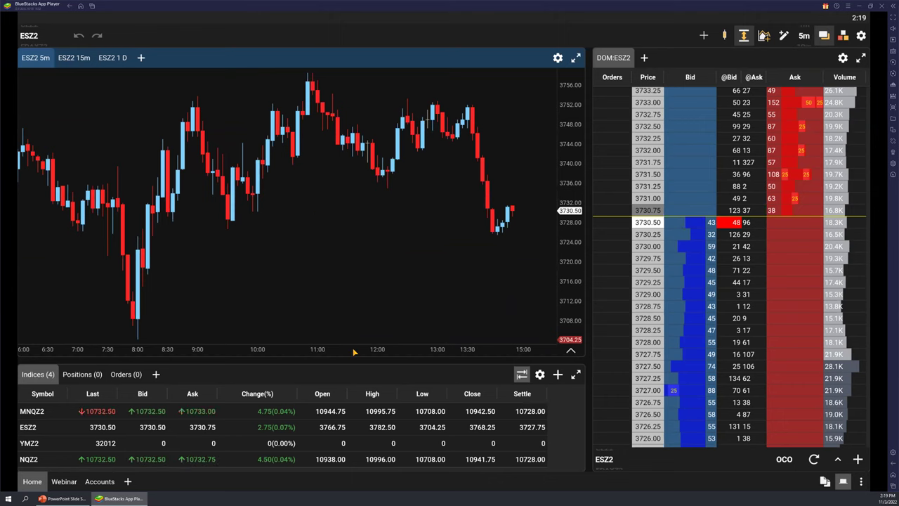
{"action": "left_click", "coordinate": [763, 36]}
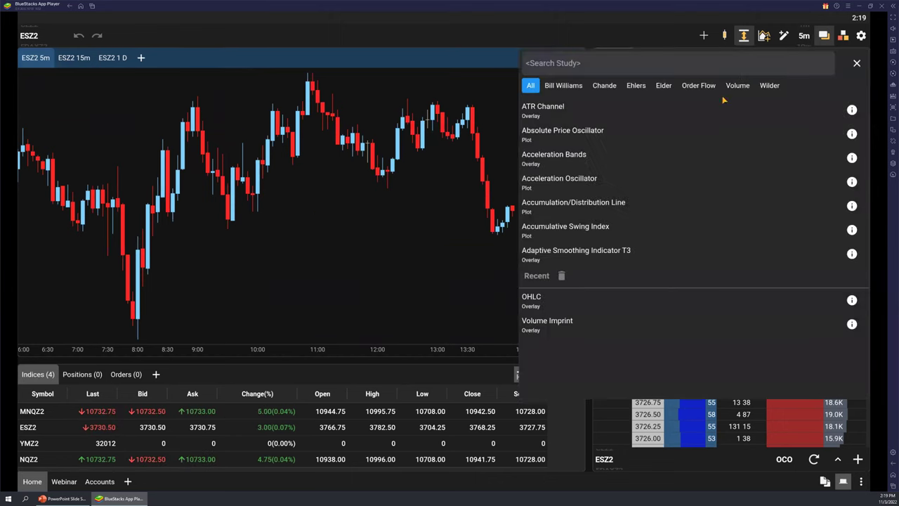
{"action": "left_click", "coordinate": [548, 323]}
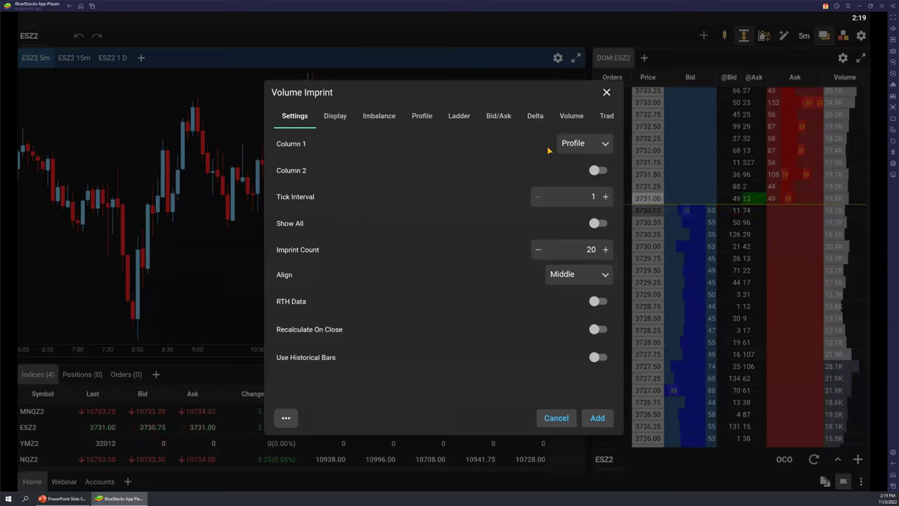
Set Column 1 to Bid/Ask and turn off Show Open/Close.
{"action": "left_click", "coordinate": [571, 144]}
{"action": "left_click", "coordinate": [580, 187]}
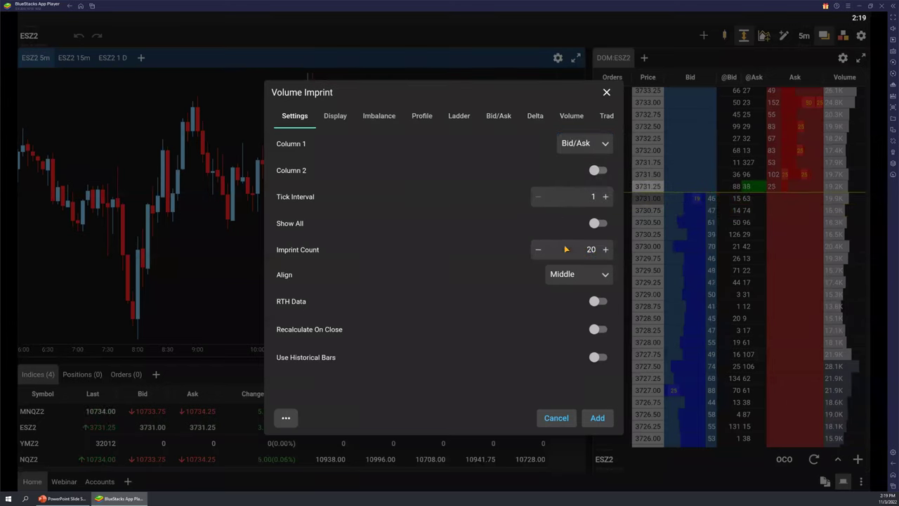
{"action": "left_click", "coordinate": [334, 124]}
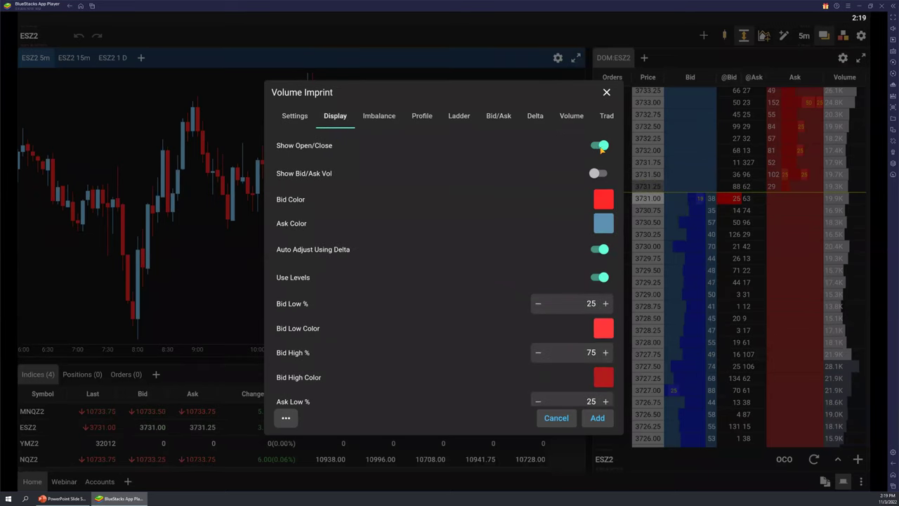
{"action": "left_click", "coordinate": [601, 145]}
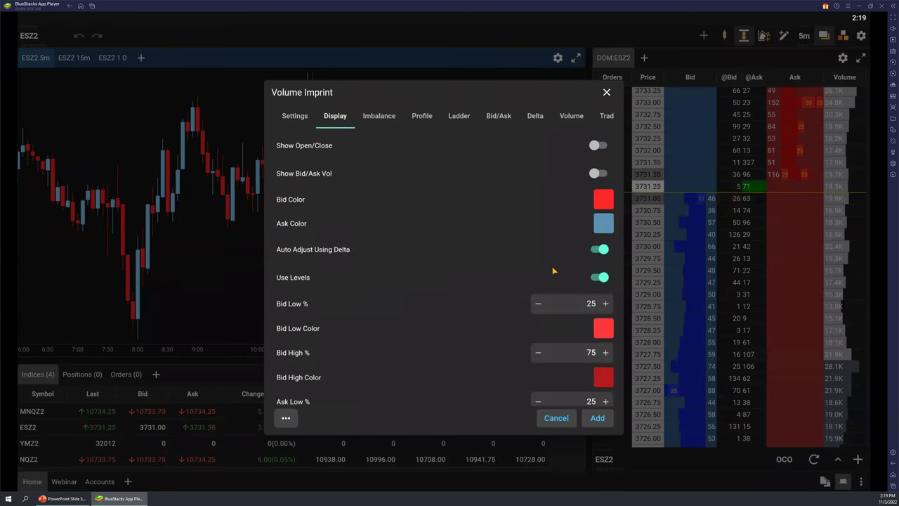
Add the Volume Imprint study to the 5m chart and adjust the zoom.
{"action": "left_click", "coordinate": [597, 419]}
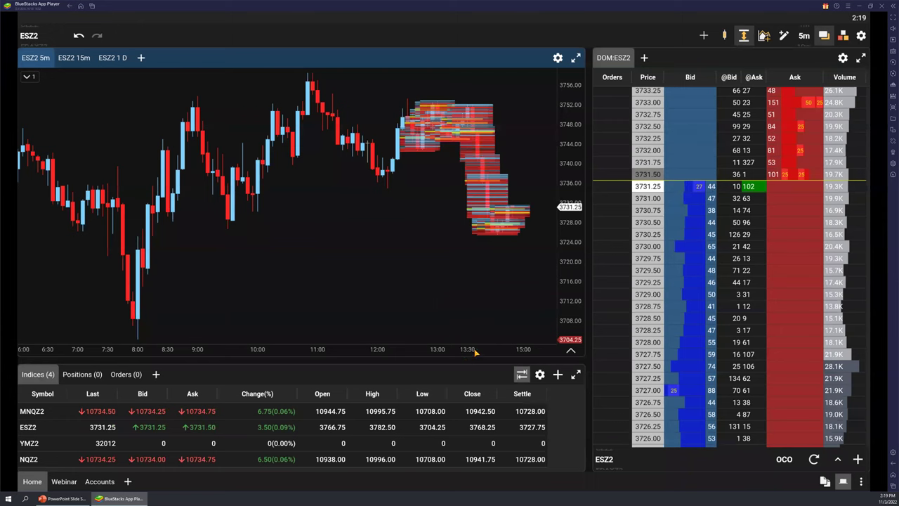
{"action": "scroll", "coordinate": [428, 353], "scroll_direction": "up", "scroll_amount": 5}
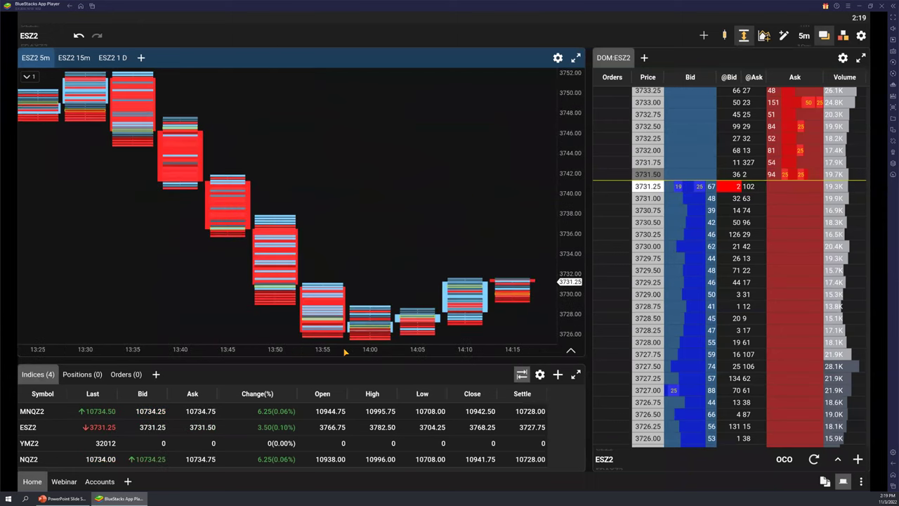
{"action": "scroll", "coordinate": [345, 353], "scroll_direction": "down", "scroll_amount": 2}
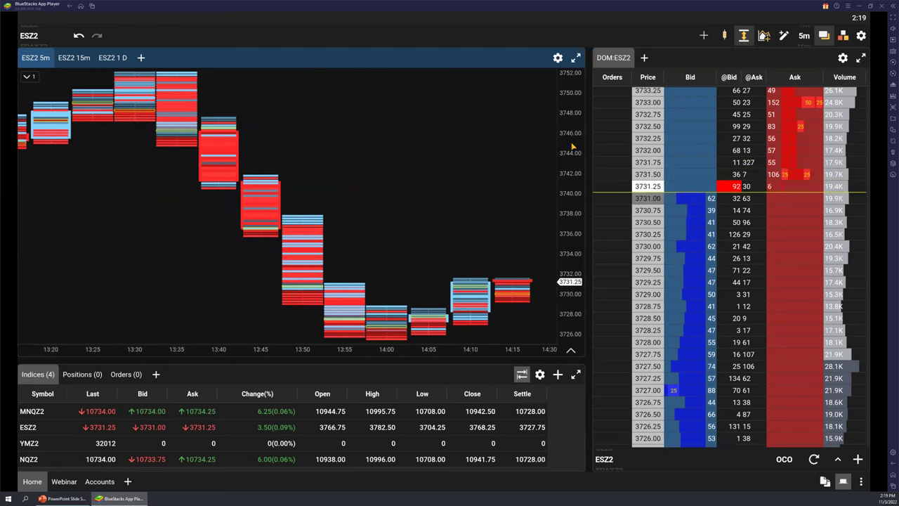
Switch the 5m chart's bar style to No Bars, leaving only footprint cells.
{"action": "left_click", "coordinate": [724, 36]}
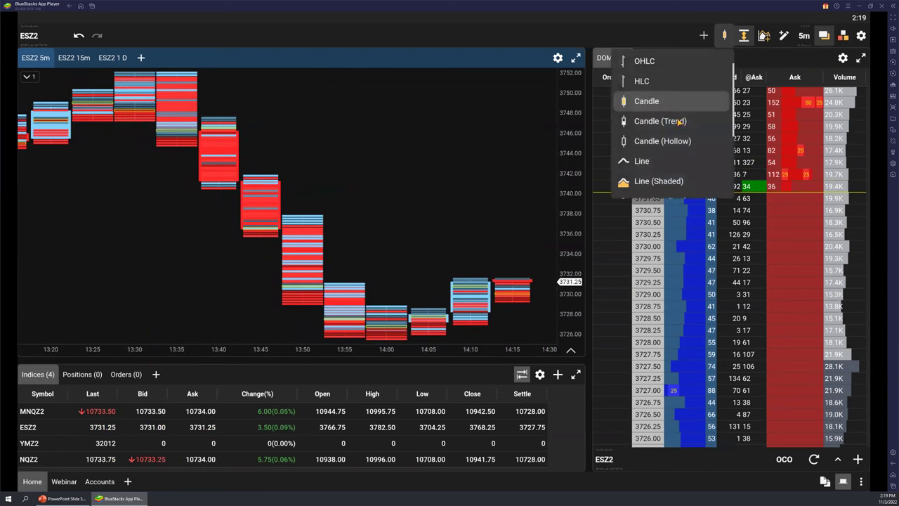
{"action": "scroll", "coordinate": [676, 134], "scroll_direction": "down", "scroll_amount": 4}
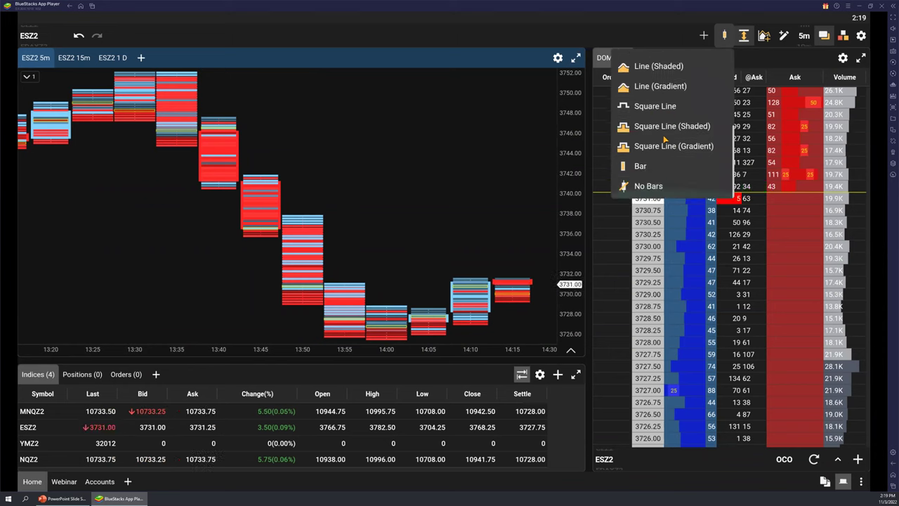
{"action": "left_click", "coordinate": [650, 187]}
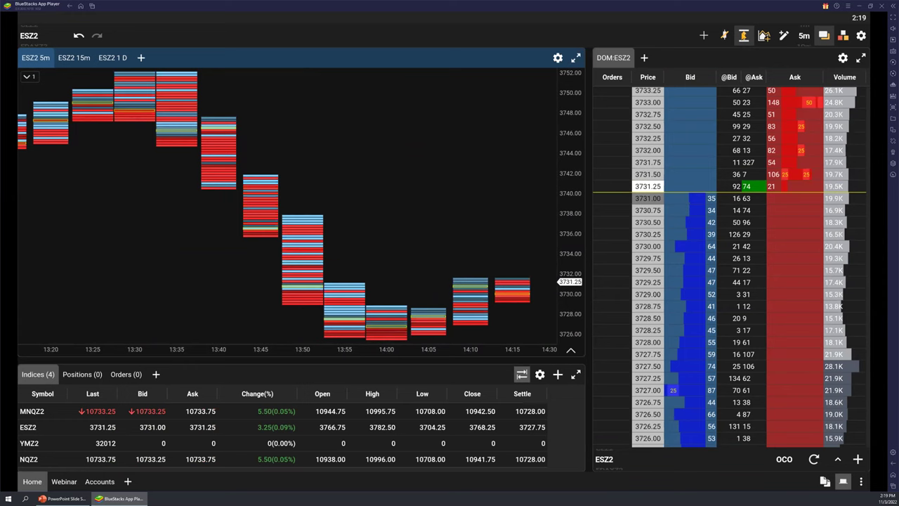
Pan and stretch the price scale until the 13:45–14:20 footprint bid/ask numbers are readable.
{"action": "left_click_drag", "start_coordinate": [432, 217], "coordinate": [330, 140]}
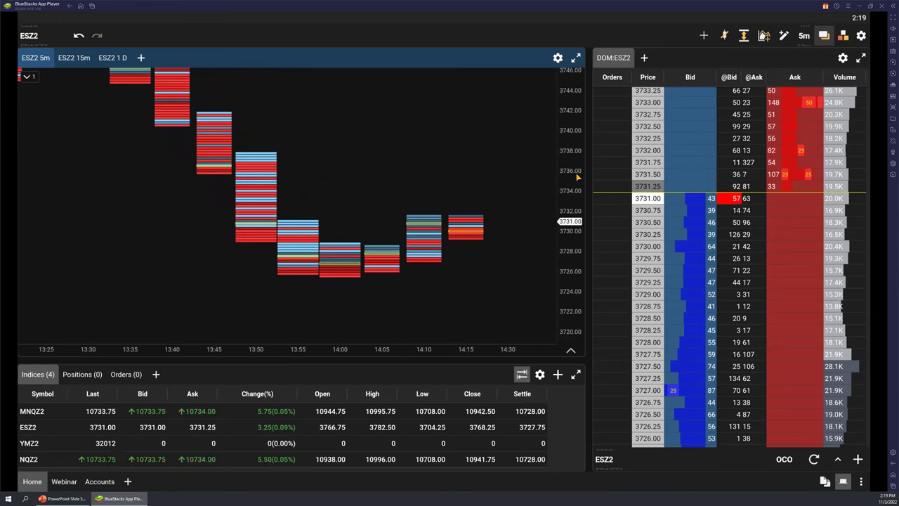
{"action": "left_click_drag", "start_coordinate": [567, 253], "coordinate": [570, 170]}
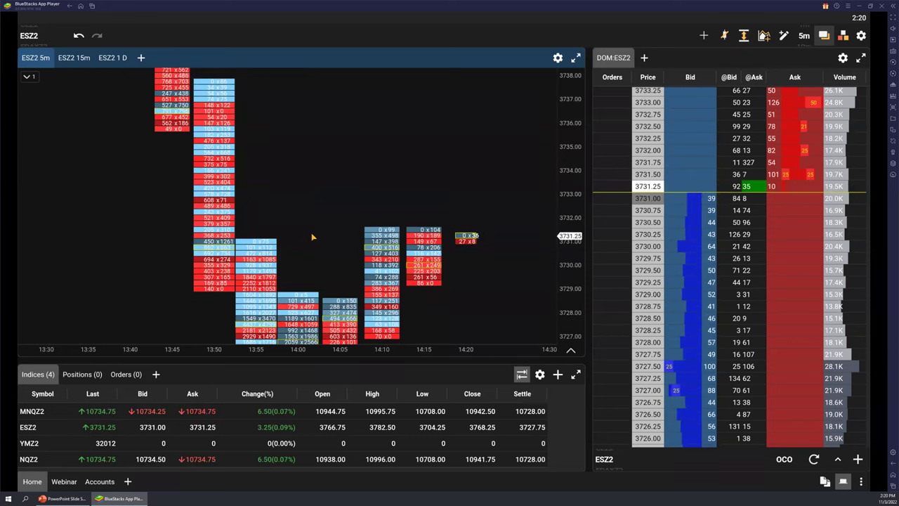
{"action": "left_click_drag", "start_coordinate": [325, 204], "coordinate": [444, 155]}
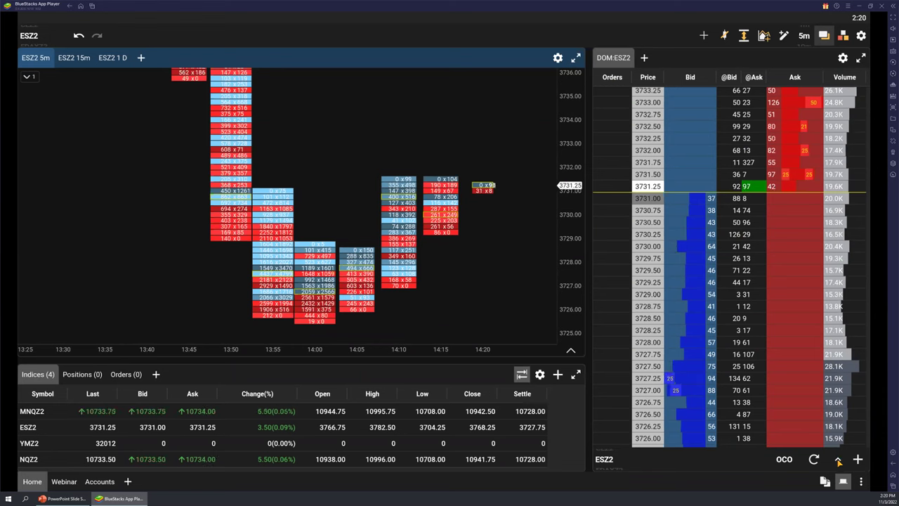
{"action": "left_click", "coordinate": [839, 460]}
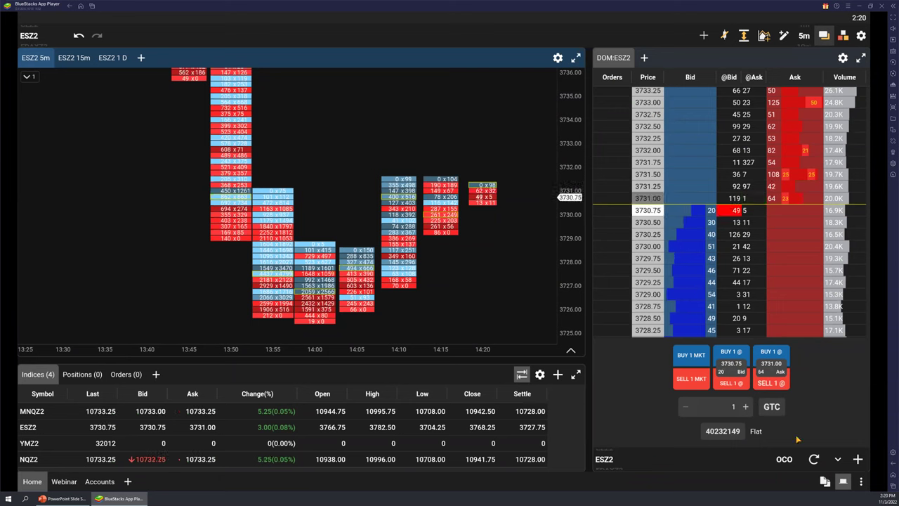
{"action": "left_click", "coordinate": [840, 459]}
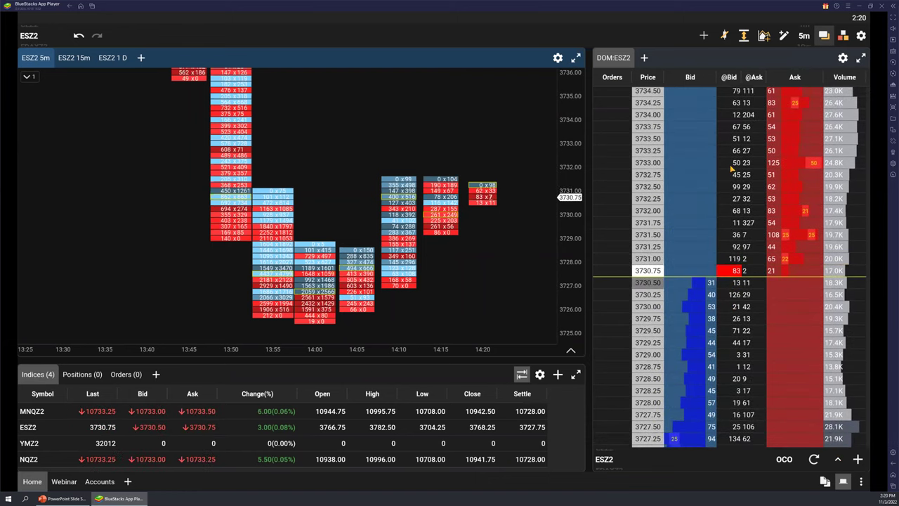
{"action": "scroll", "coordinate": [745, 154], "scroll_direction": "up", "scroll_amount": 3}
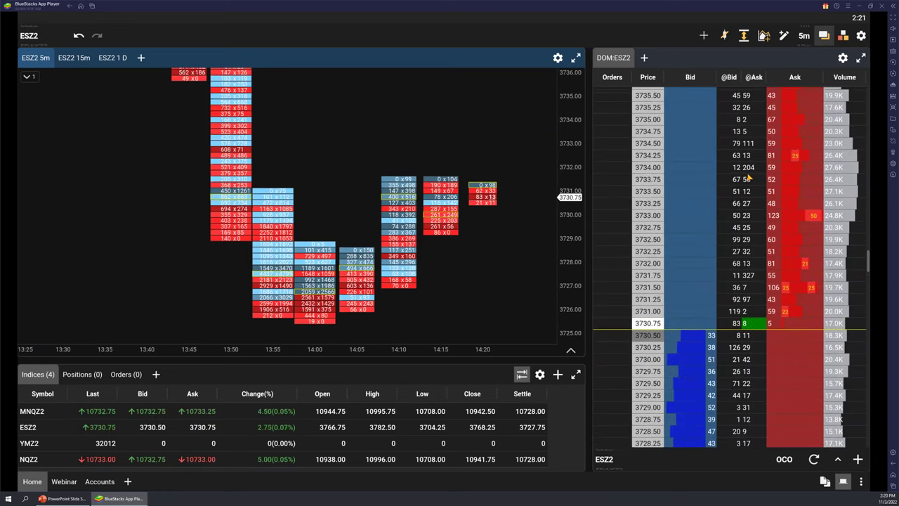
{"action": "left_click", "coordinate": [779, 140]}
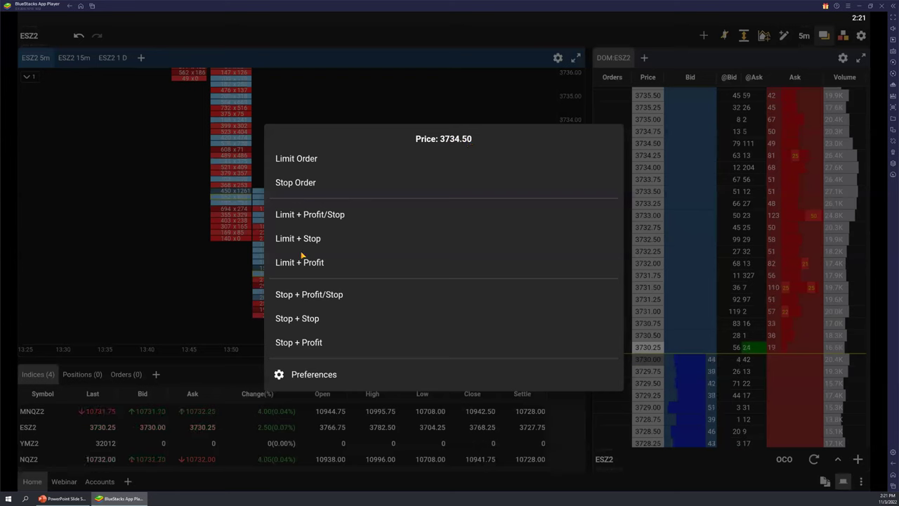
{"action": "left_click", "coordinate": [143, 183]}
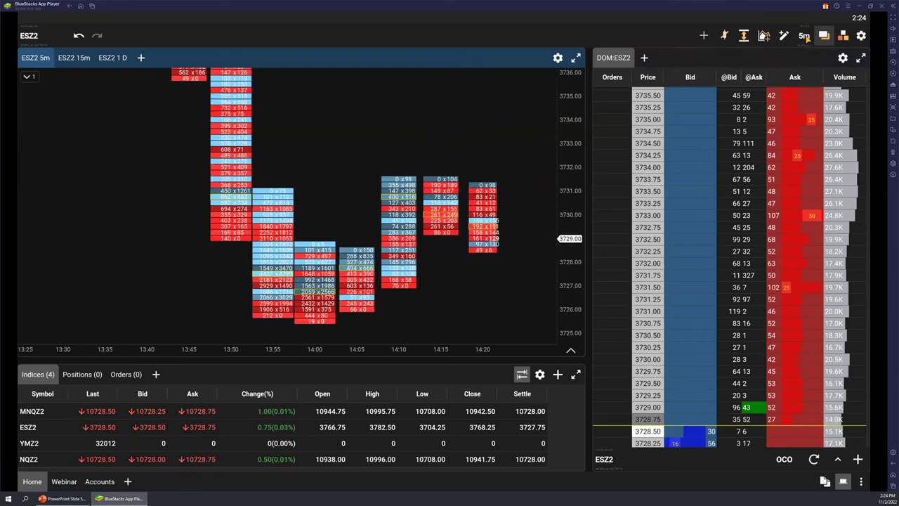
Save a custom Point and Figure interval, P&F(5,3), to the favourite chart intervals.
{"action": "left_click", "coordinate": [806, 36]}
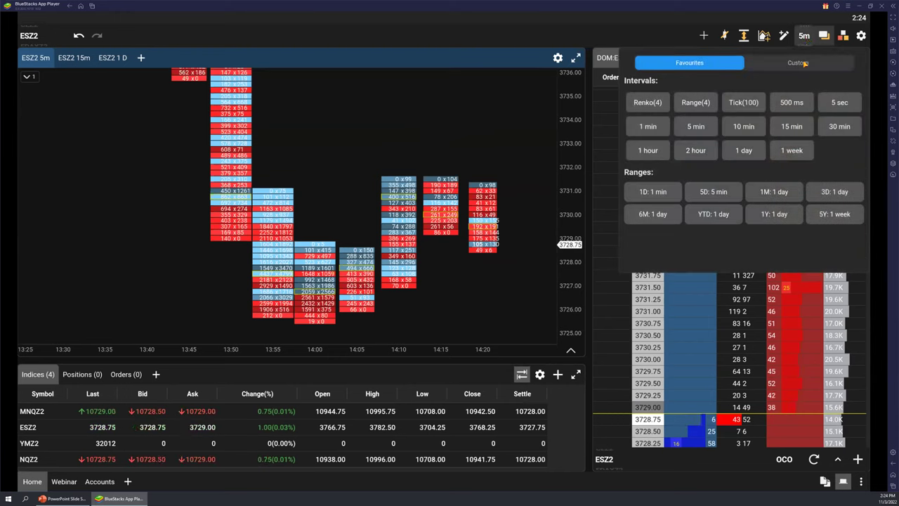
{"action": "left_click", "coordinate": [801, 63]}
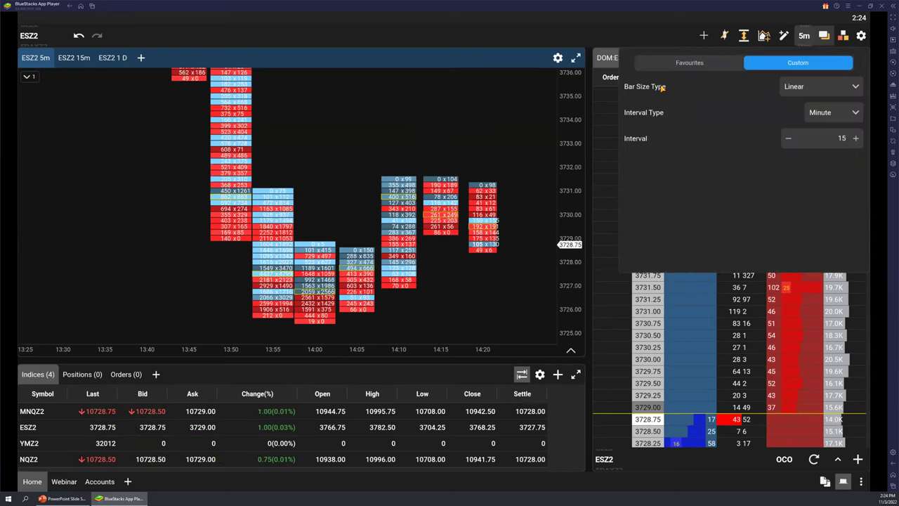
{"action": "left_click", "coordinate": [829, 87]}
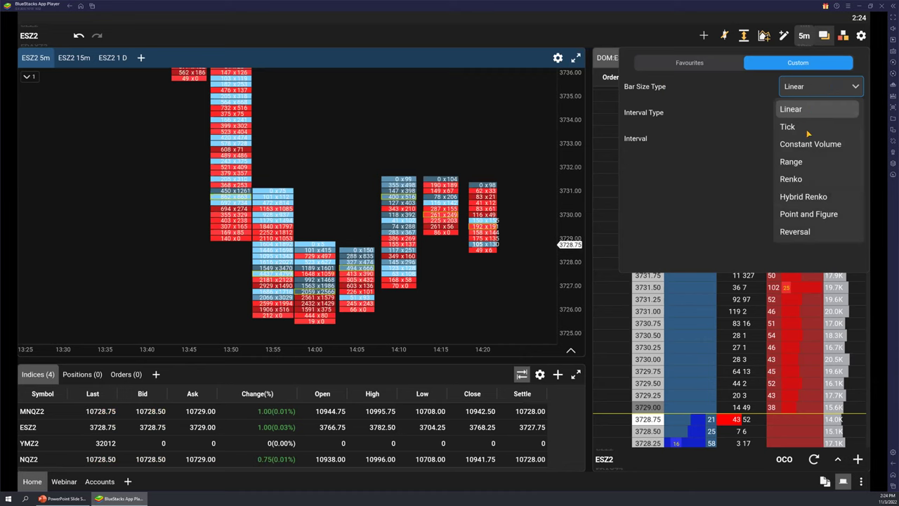
{"action": "left_click", "coordinate": [812, 216]}
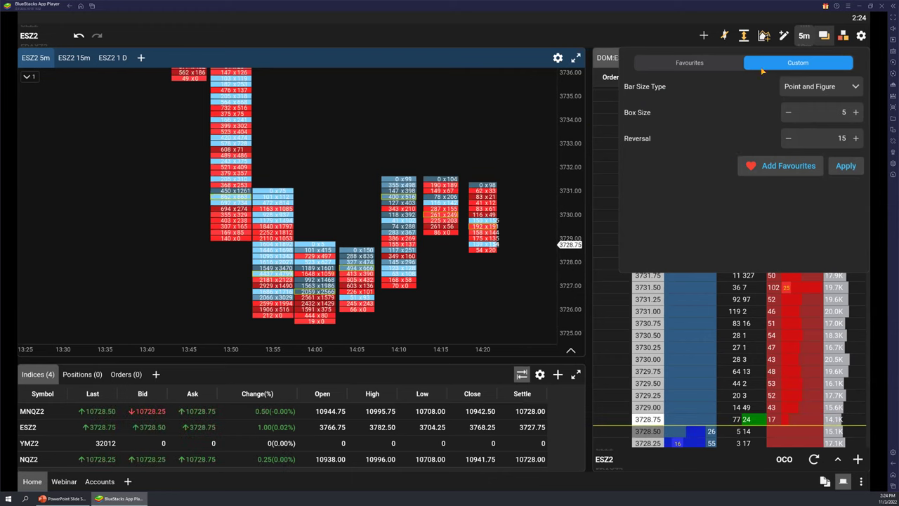
{"action": "left_click", "coordinate": [770, 170]}
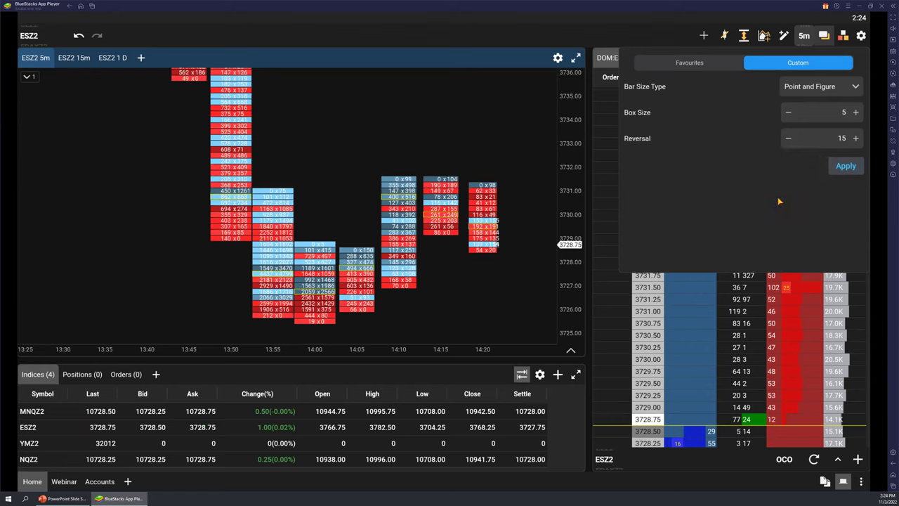
{"action": "left_click", "coordinate": [692, 64]}
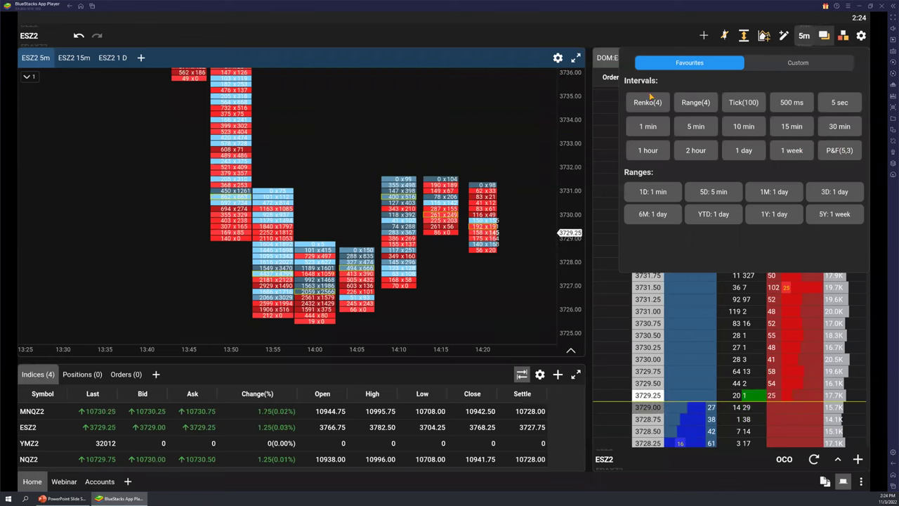
{"action": "left_click", "coordinate": [390, 125]}
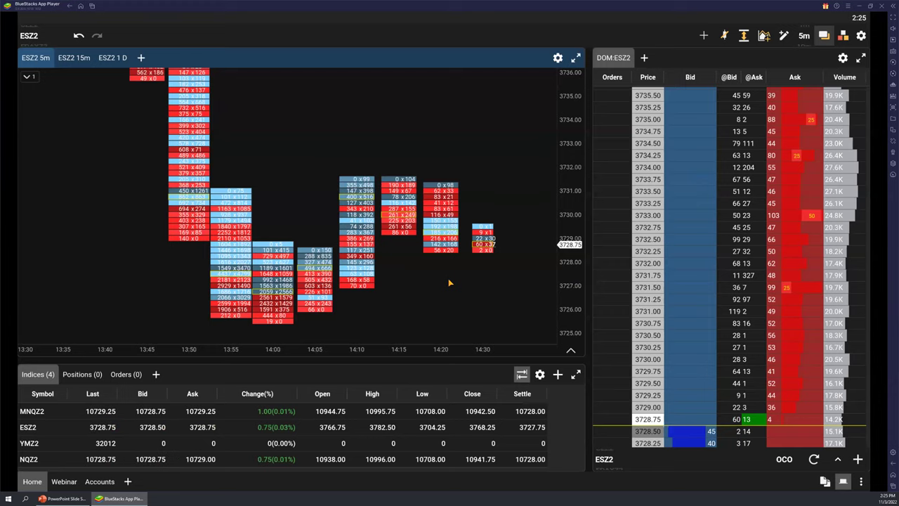
{"action": "right_click", "coordinate": [449, 283]}
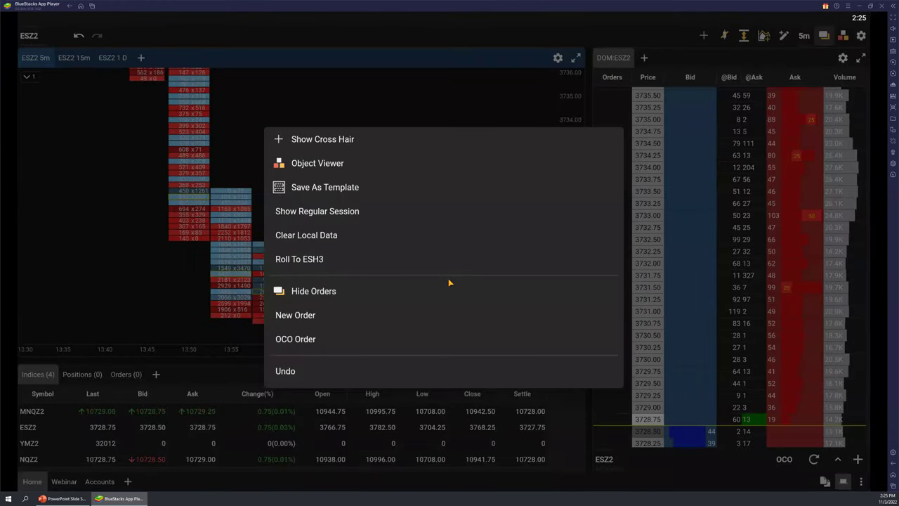
{"action": "left_click", "coordinate": [307, 317]}
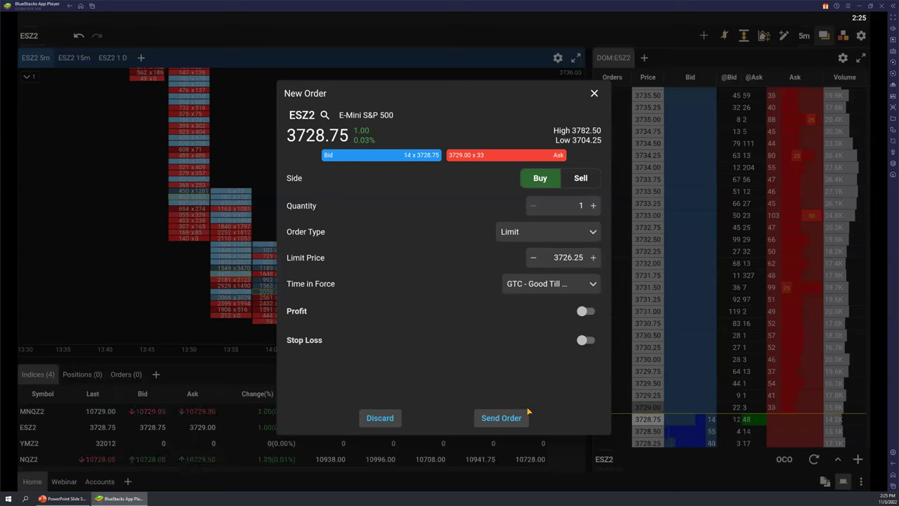
{"action": "left_click", "coordinate": [591, 93]}
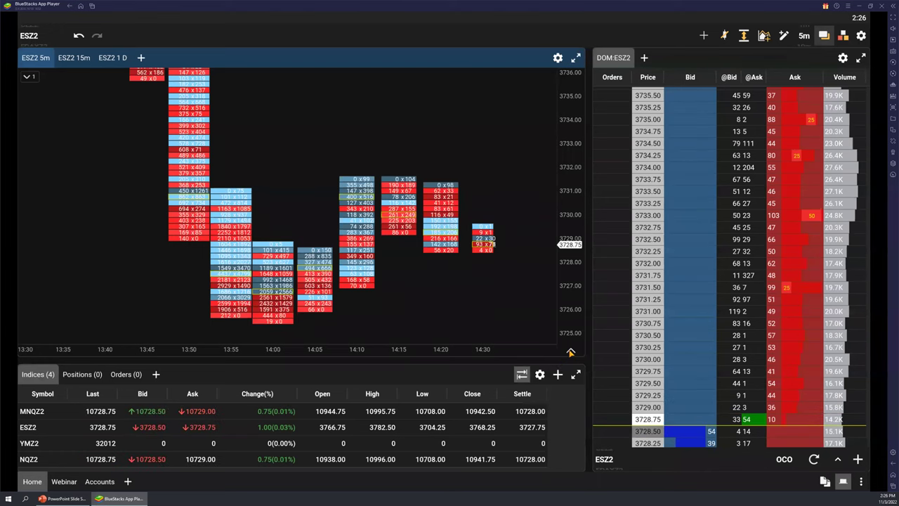
{"action": "left_click", "coordinate": [571, 352]}
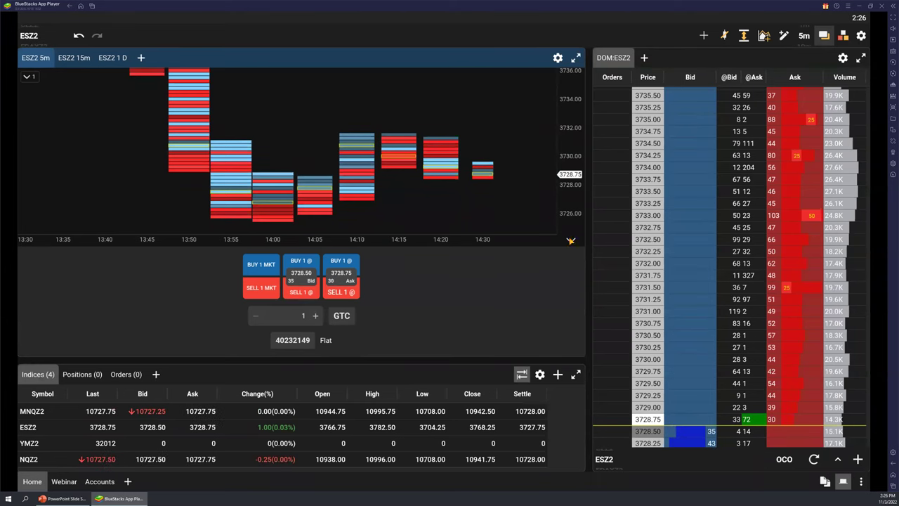
{"action": "left_click", "coordinate": [571, 243]}
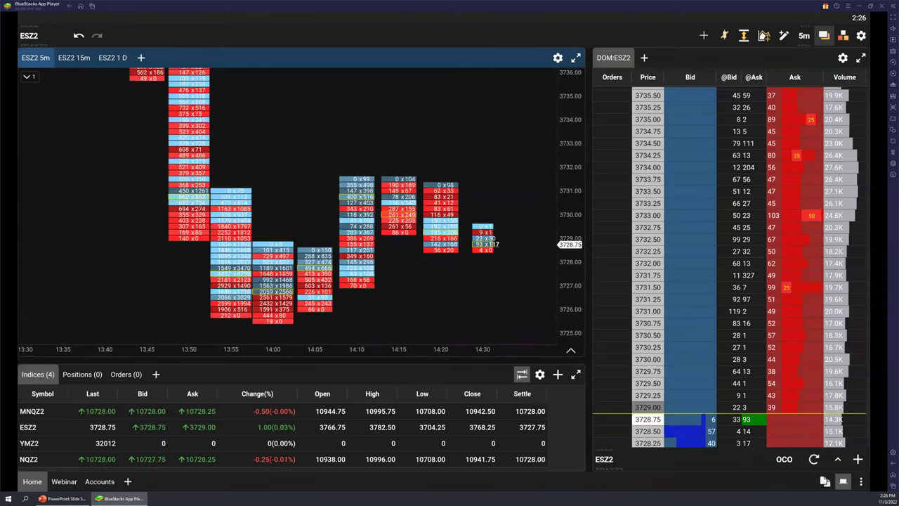